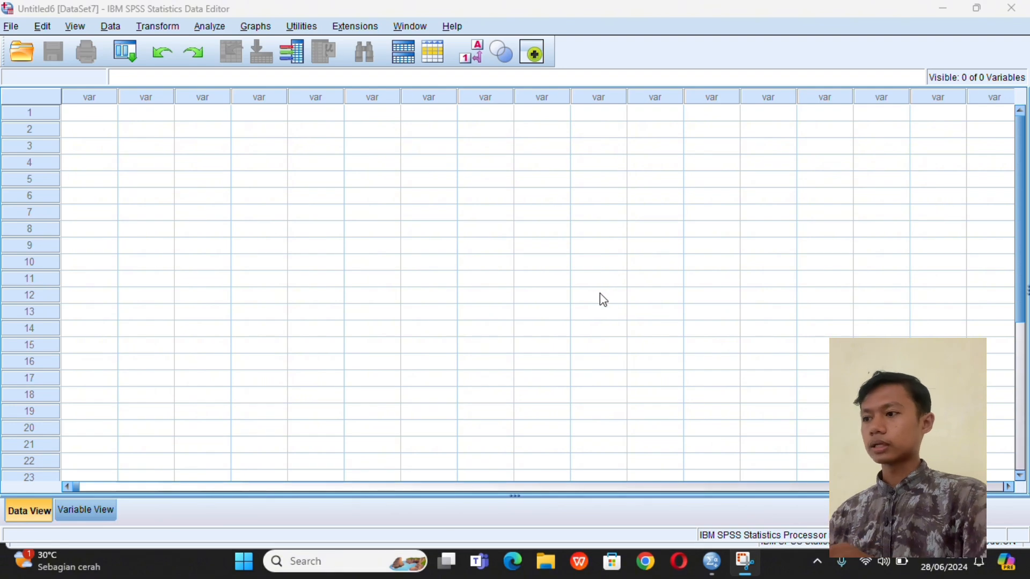
Define a first variable named Nilai and set its measurement level to Scale
left_click(106, 512)
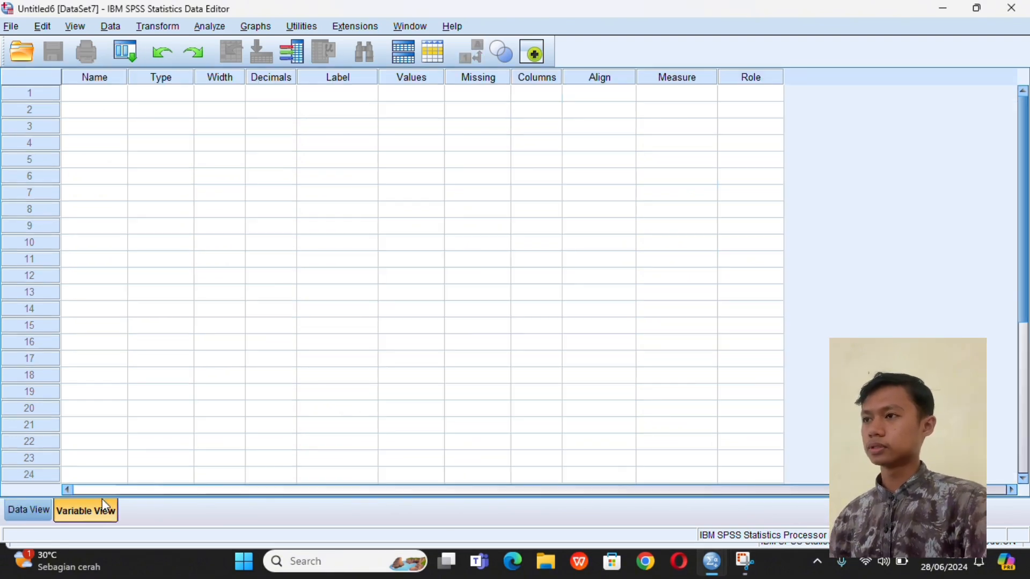
left_click(92, 95)
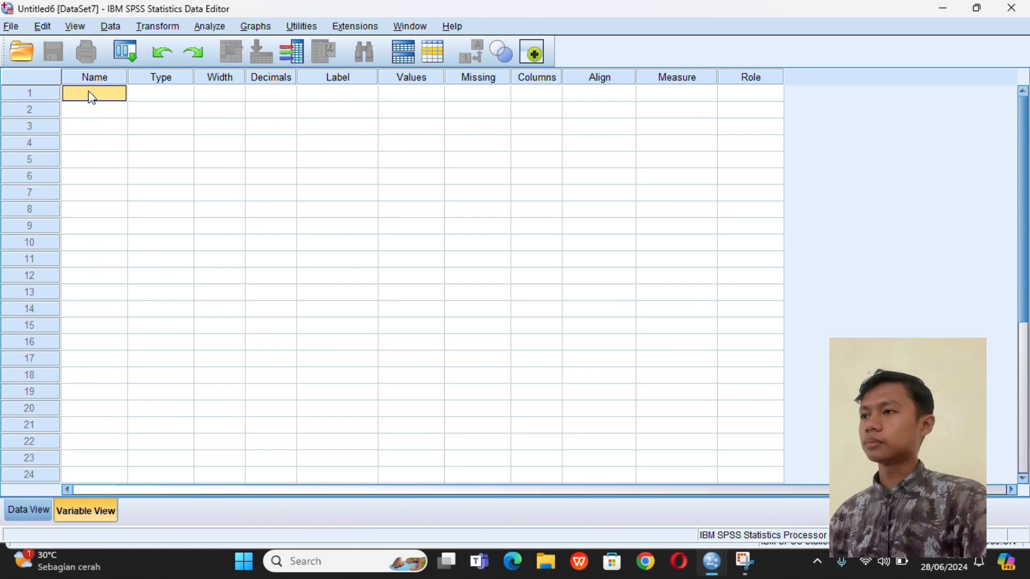
type("Nilai")
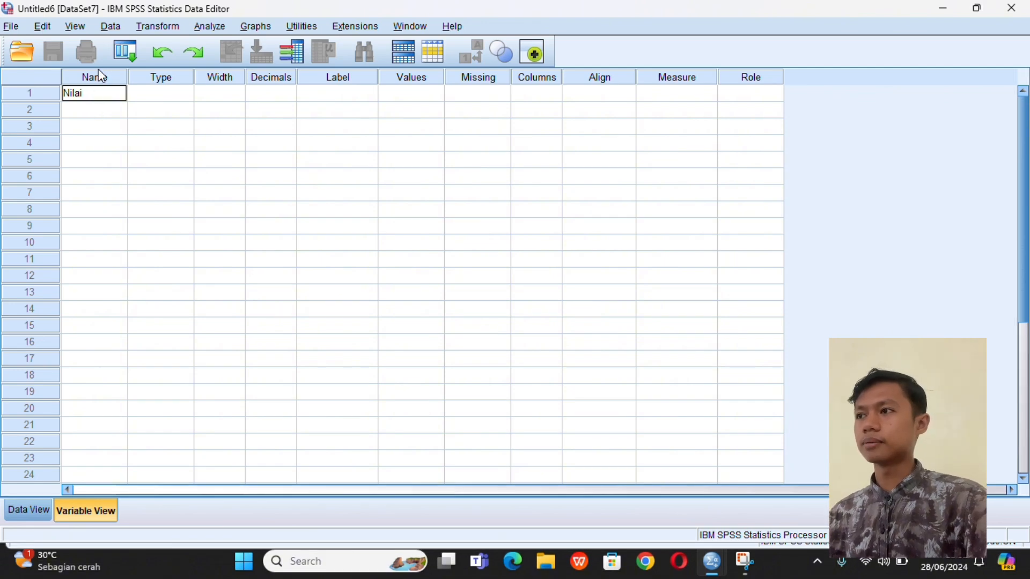
key("Return")
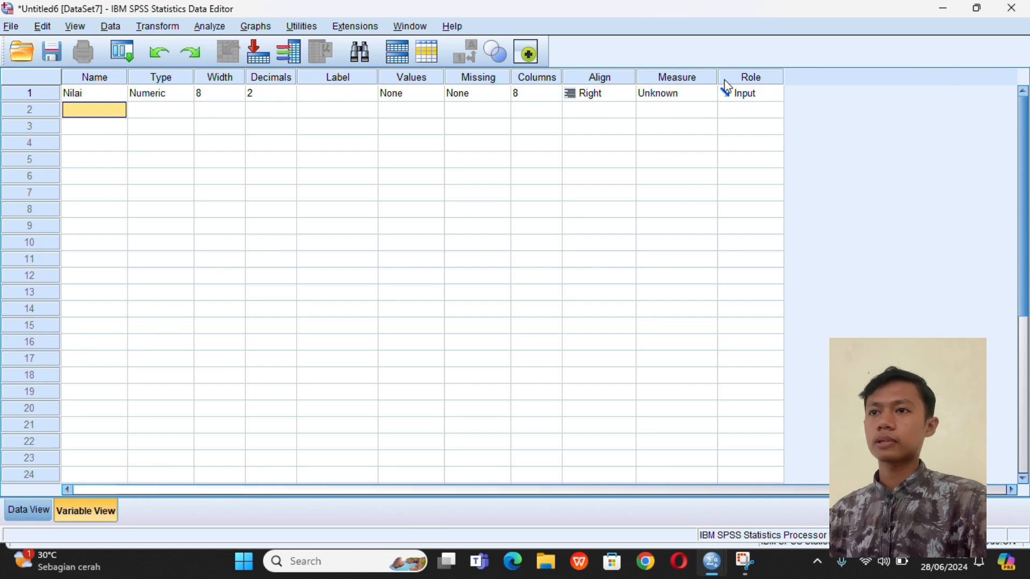
left_click(677, 99)
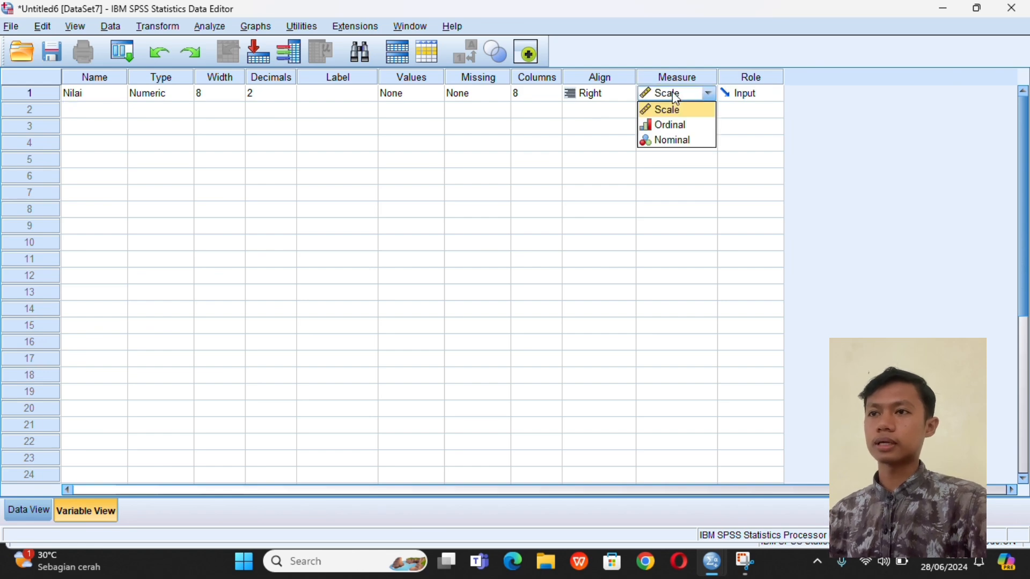
left_click(676, 109)
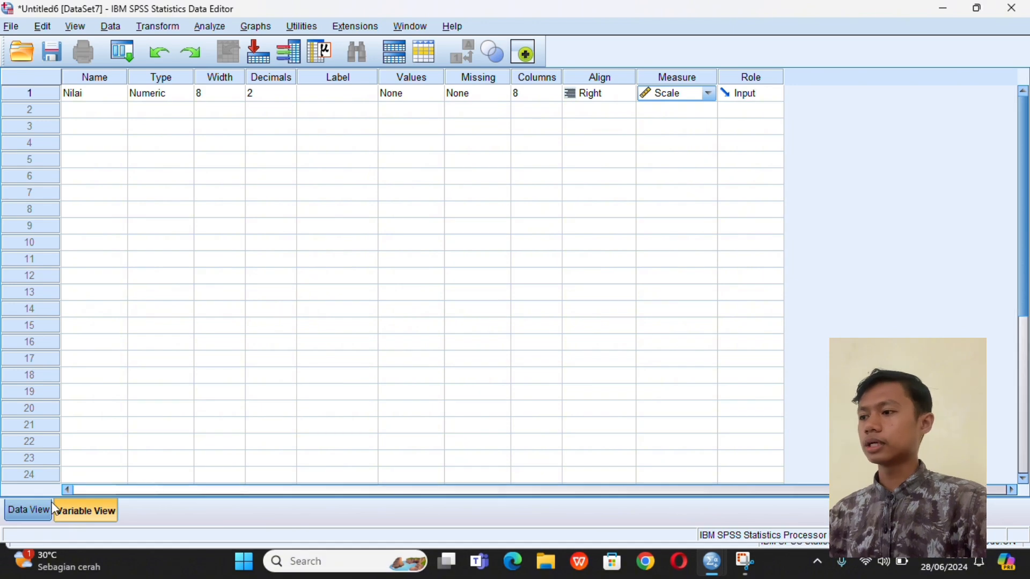
Paste the copied score values into the Nilai column of the data sheet, starting at row 1
left_click(28, 512)
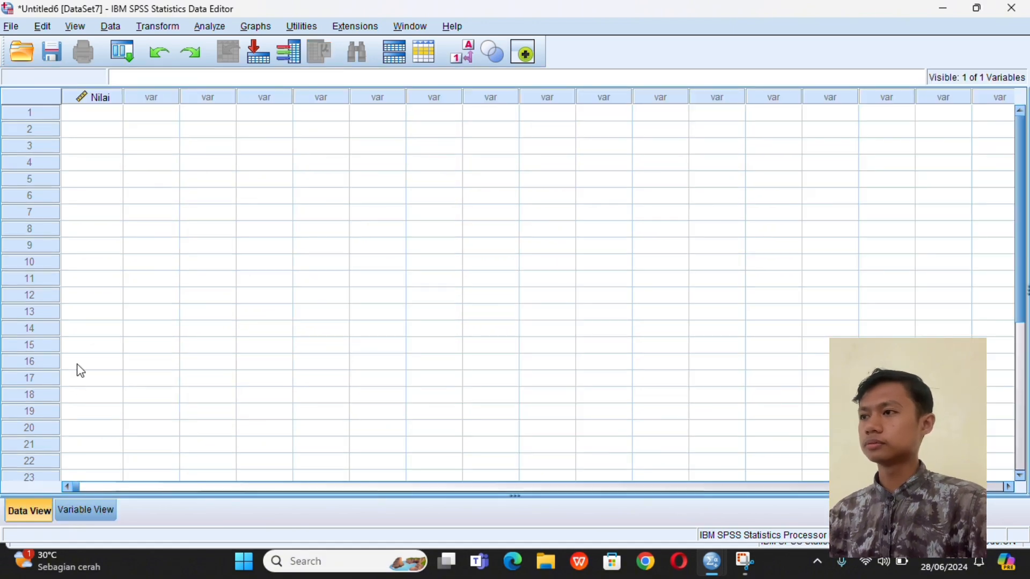
left_click(86, 112)
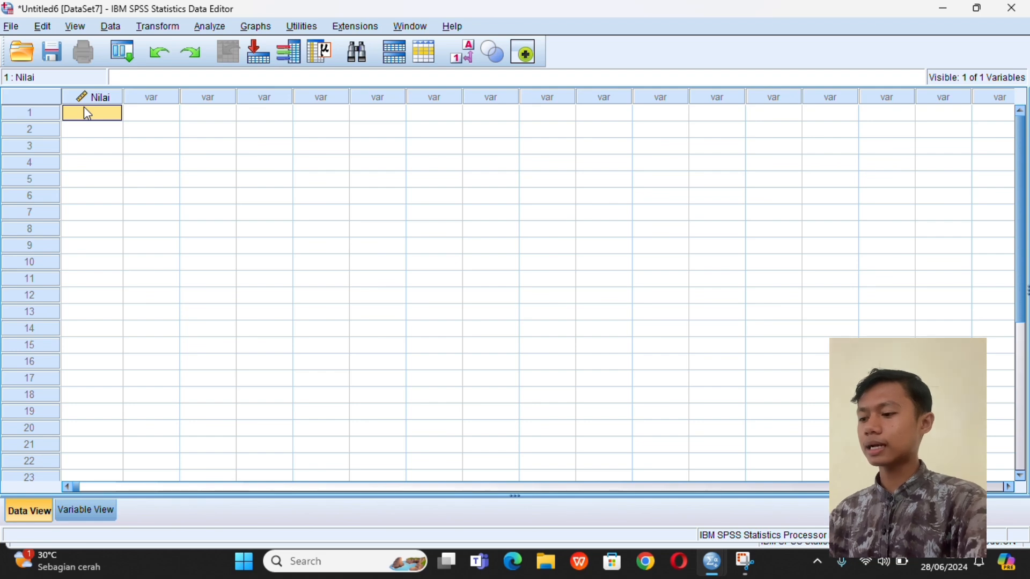
key("ctrl+v")
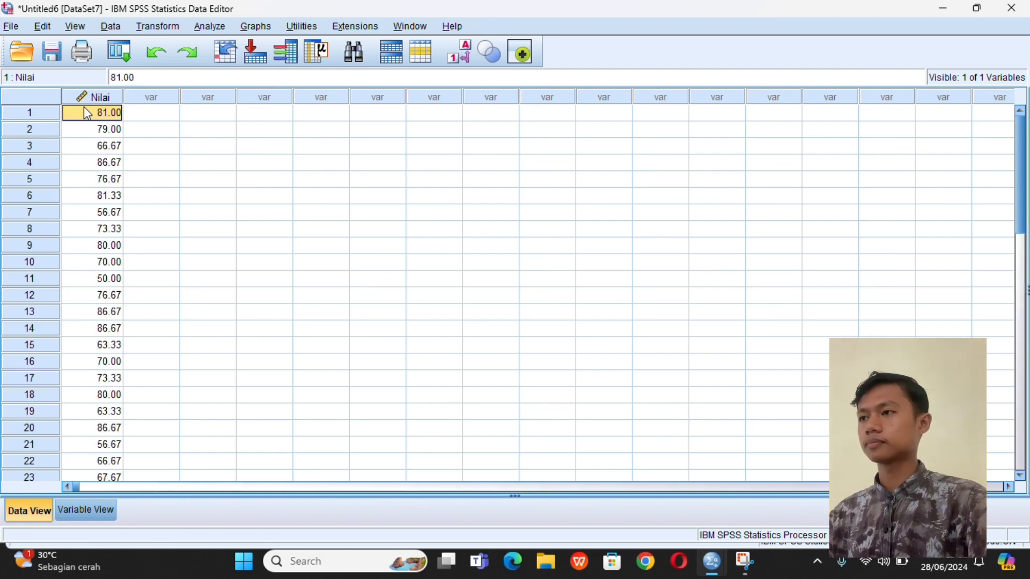
scroll(97, 180, "down", 1)
scroll(97, 174, "up", 1)
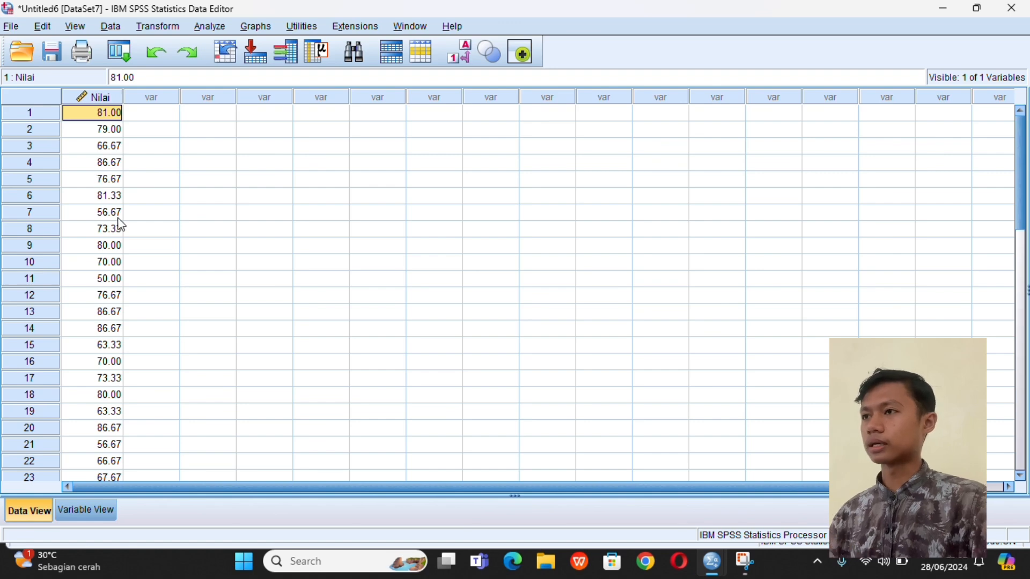
Run a legacy nonparametric One-Sample Kolmogorov-Smirnov test on Nilai against the Normal distribution
left_click(210, 28)
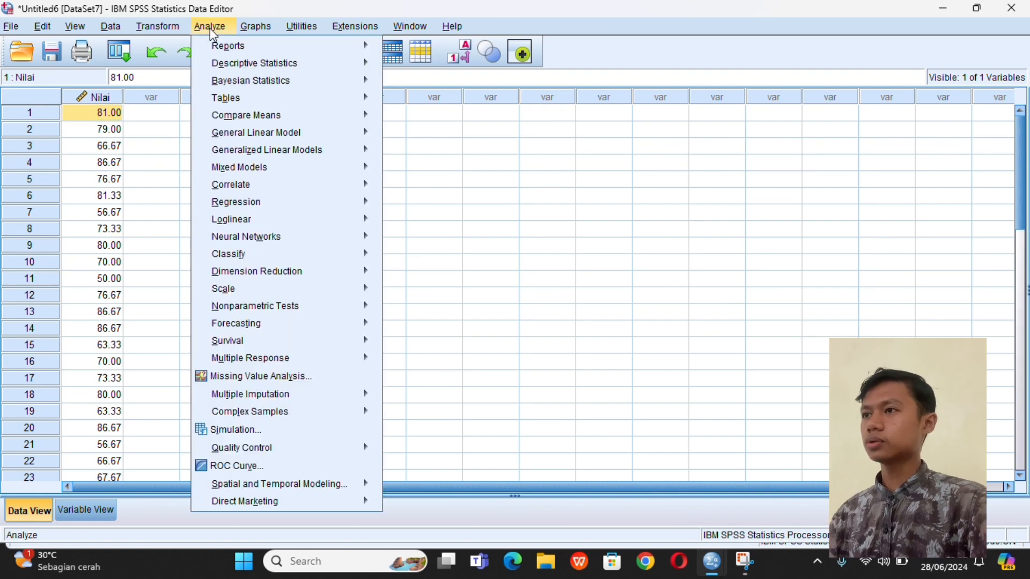
mouse_move(275, 288)
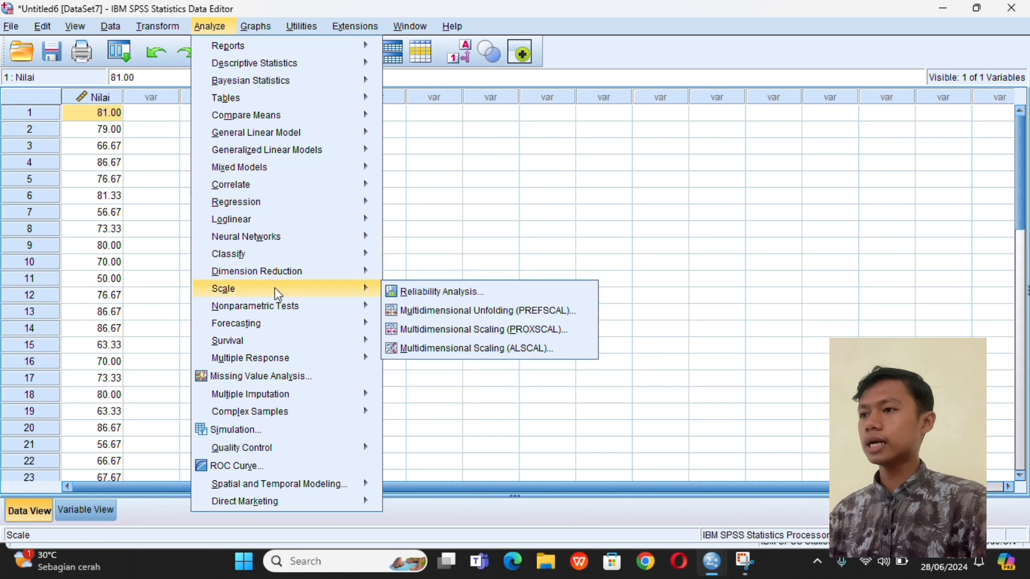
mouse_move(280, 306)
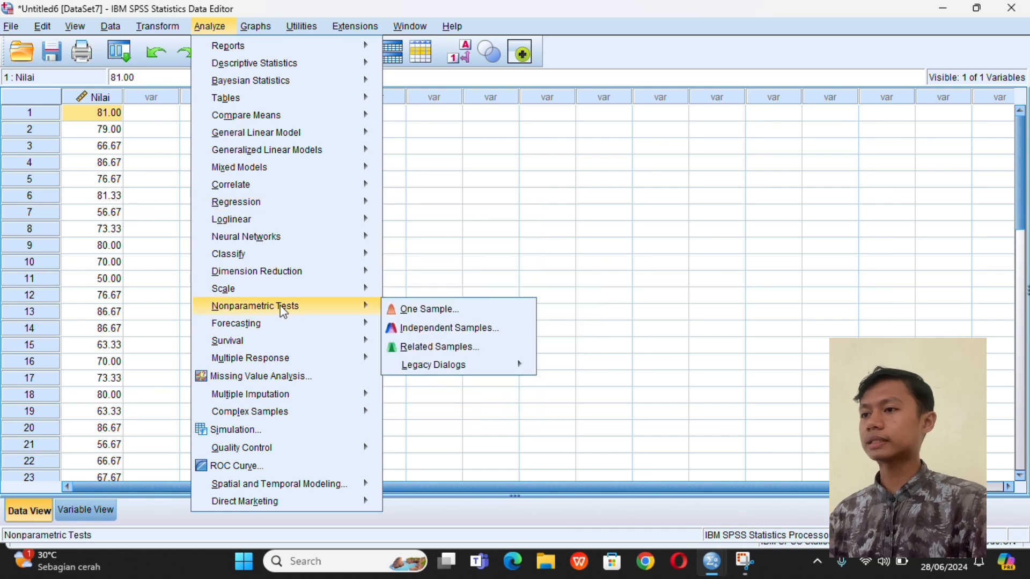
mouse_move(437, 368)
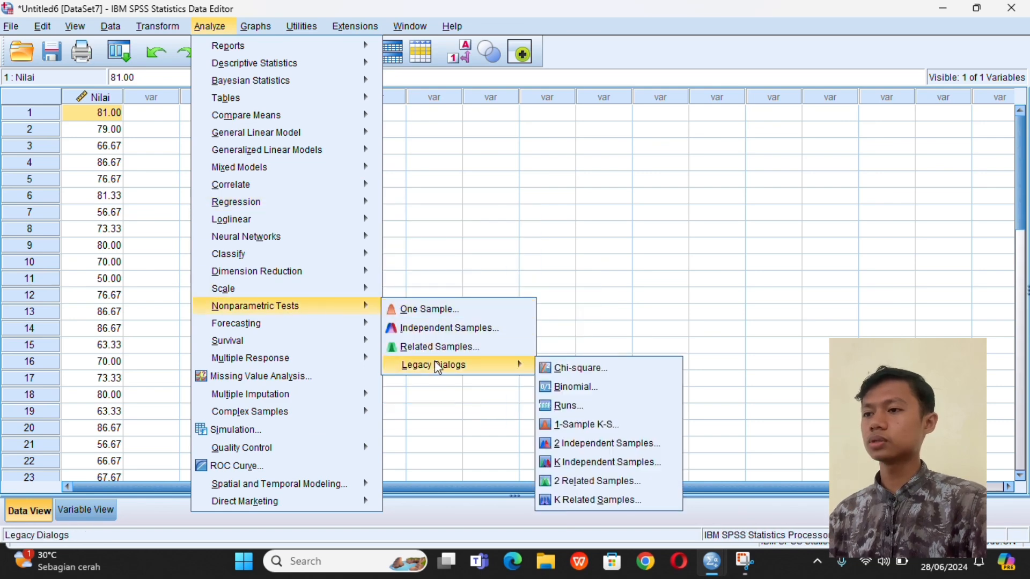
left_click(582, 426)
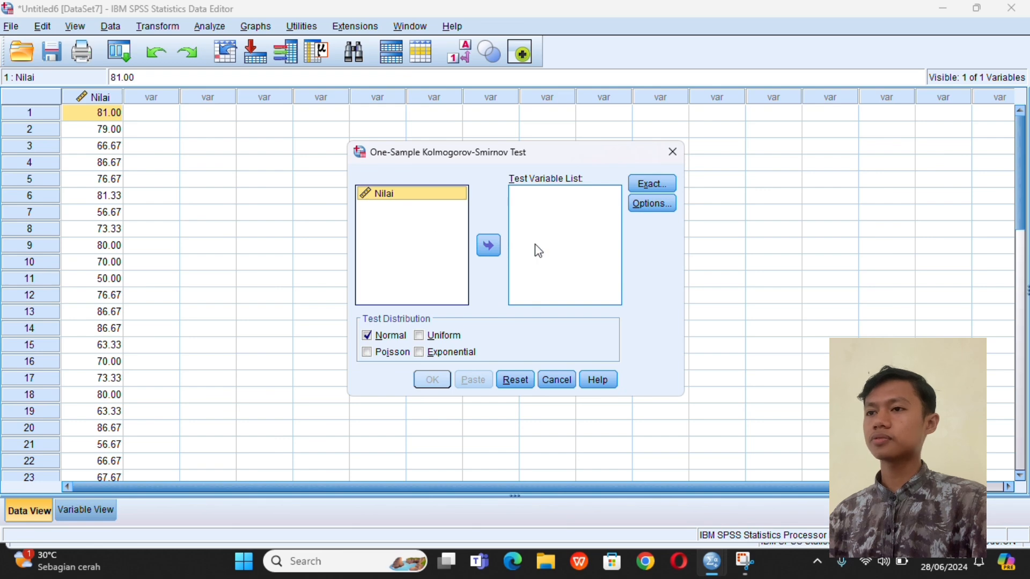
left_click(488, 246)
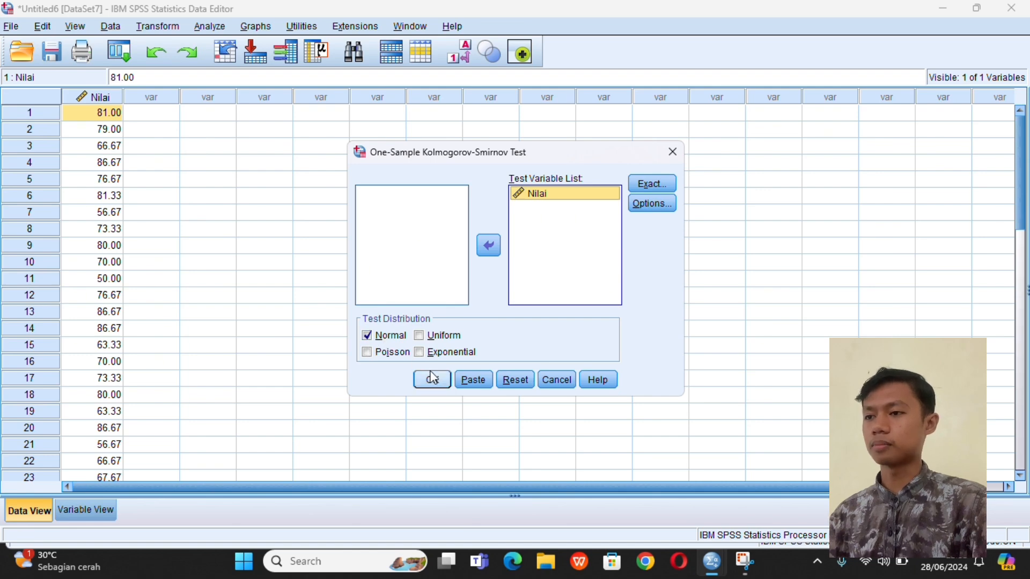
left_click(439, 384)
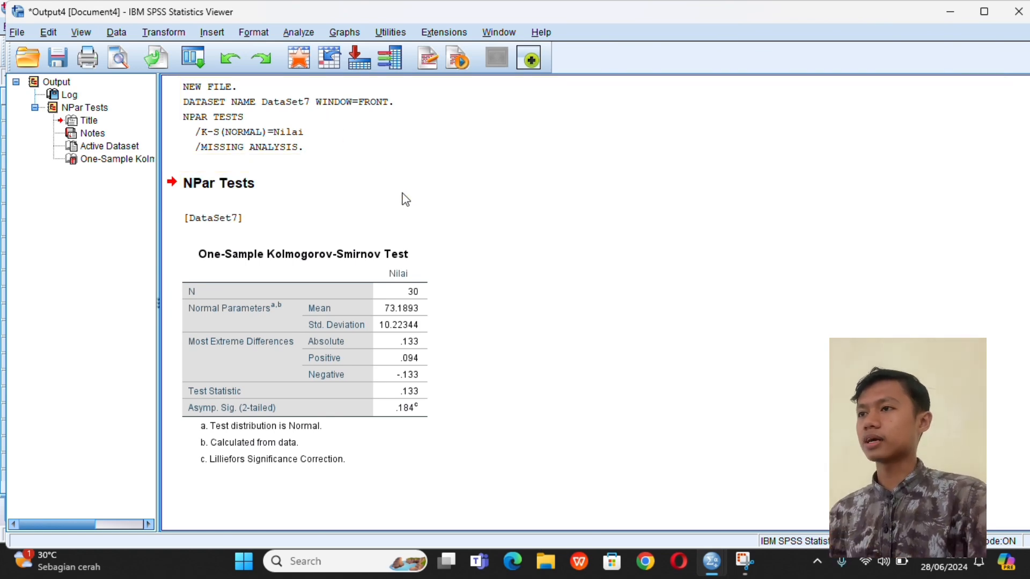
Run Descriptives on Nilai with S.E. mean added to the default statistics
left_click(302, 33)
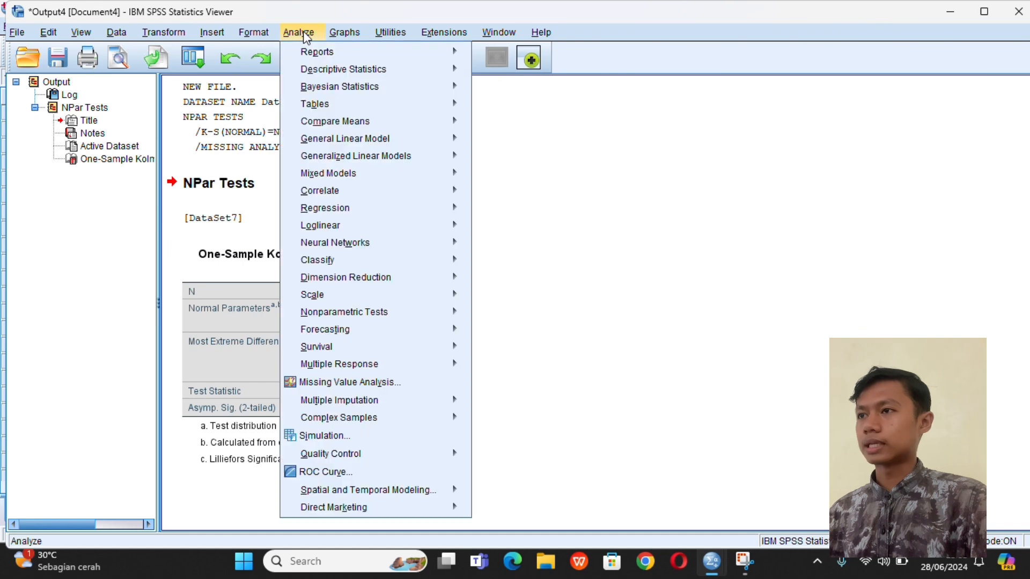
mouse_move(370, 65)
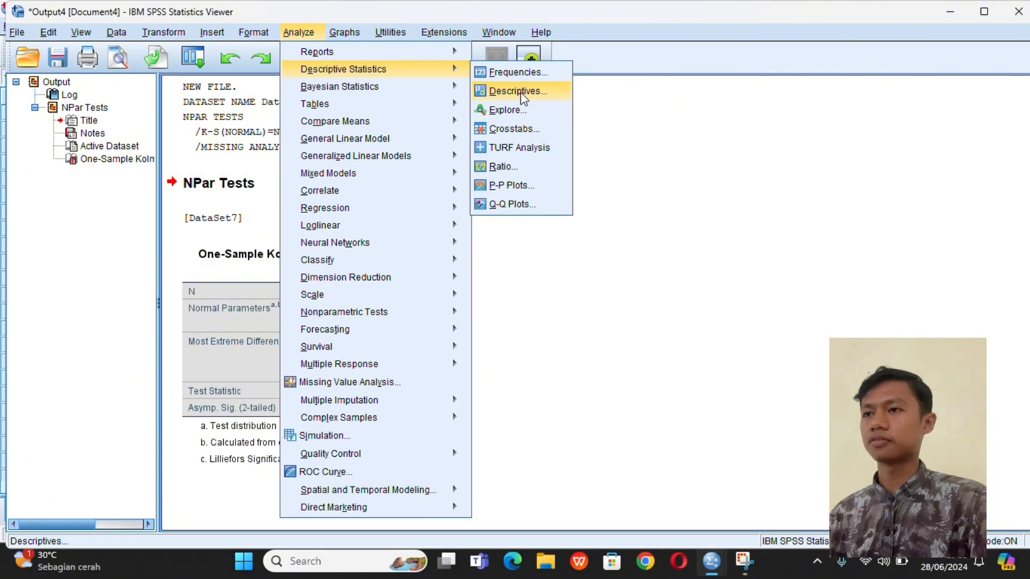
left_click(520, 93)
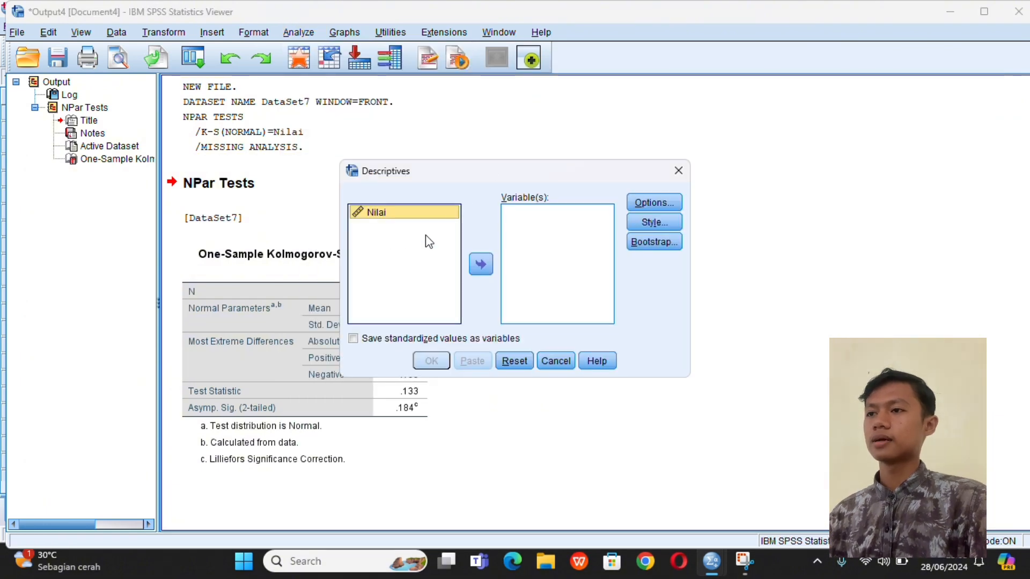
left_click(480, 264)
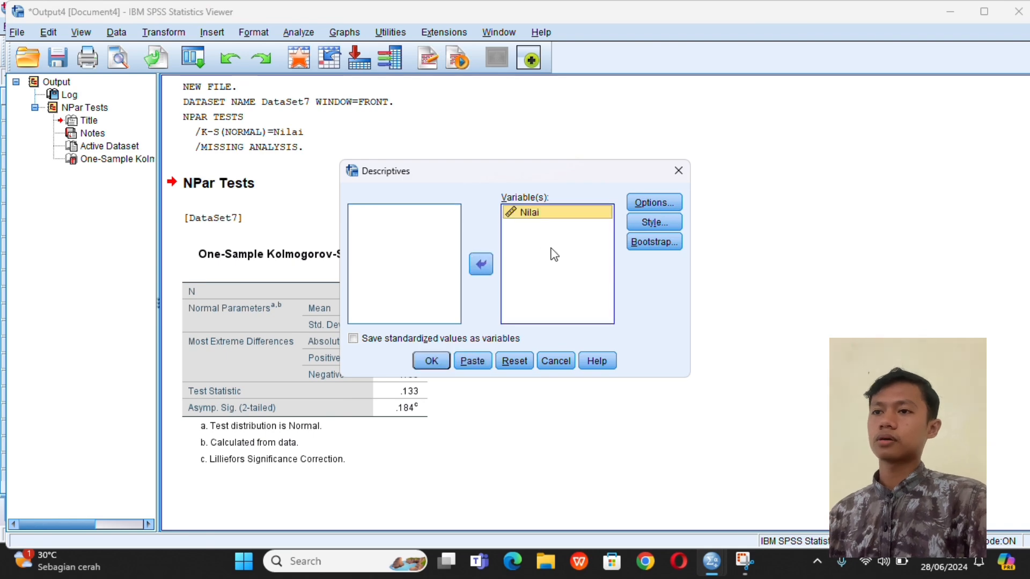
left_click(654, 203)
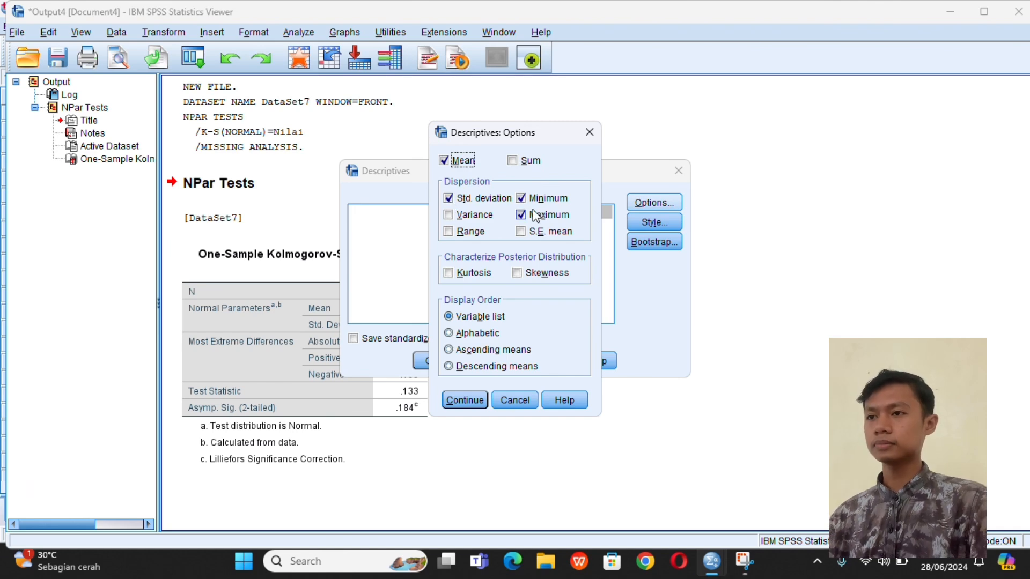
left_click(520, 233)
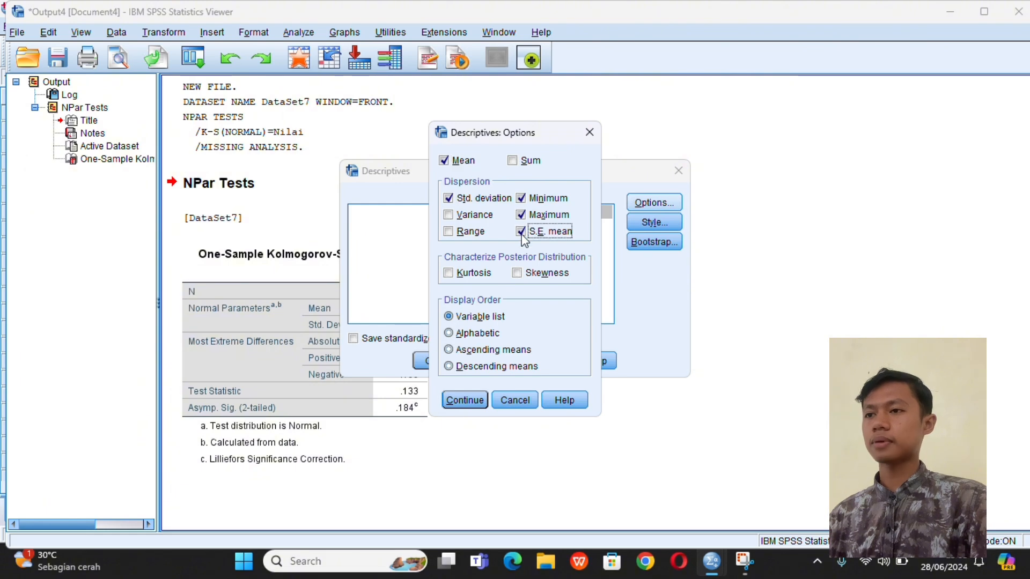
left_click(466, 399)
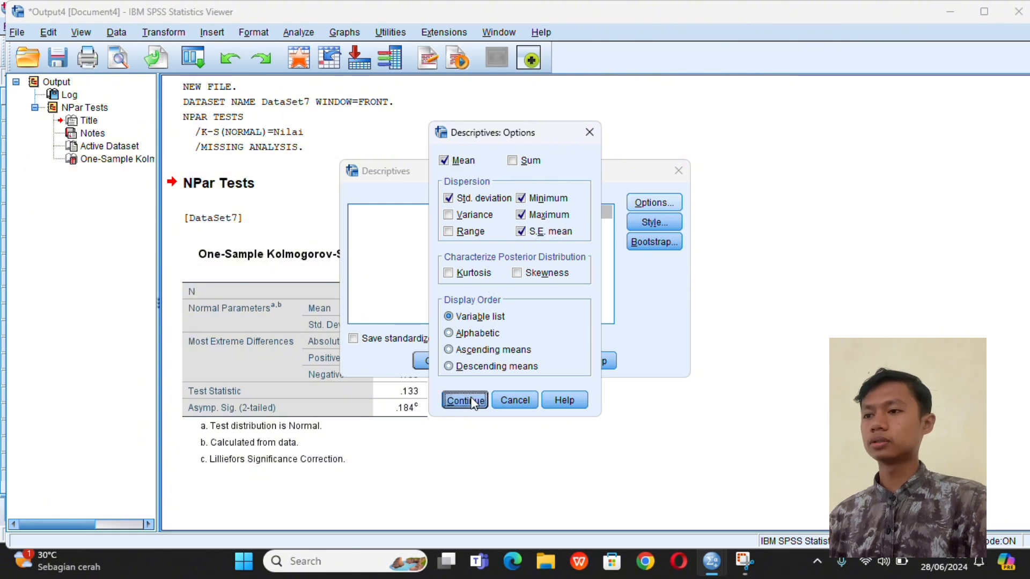
left_click(431, 362)
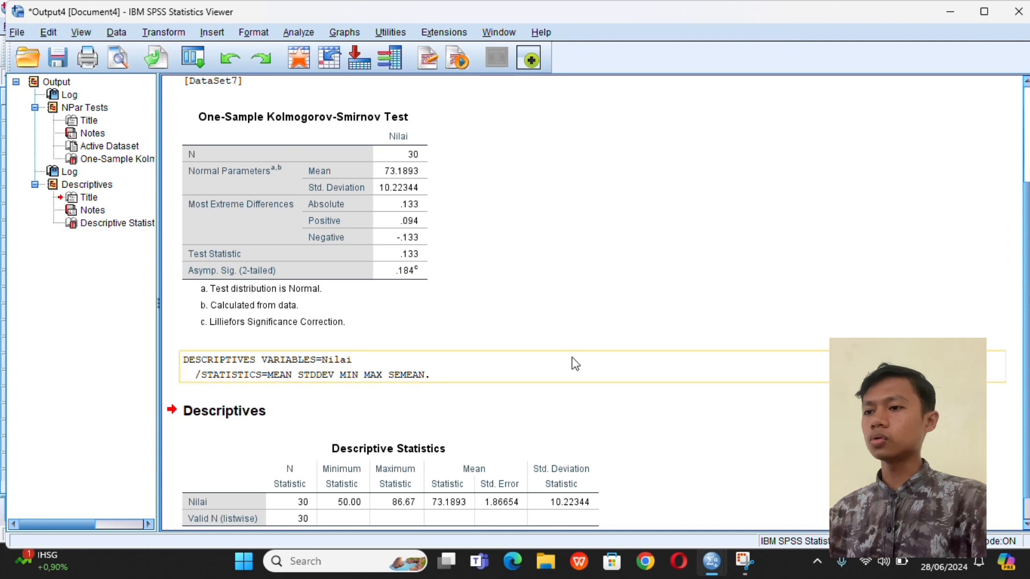
Examine the minimum, maximum, mean and standard deviation of Nilai in the Descriptive Statistics table
scroll(582, 375, "down", 1)
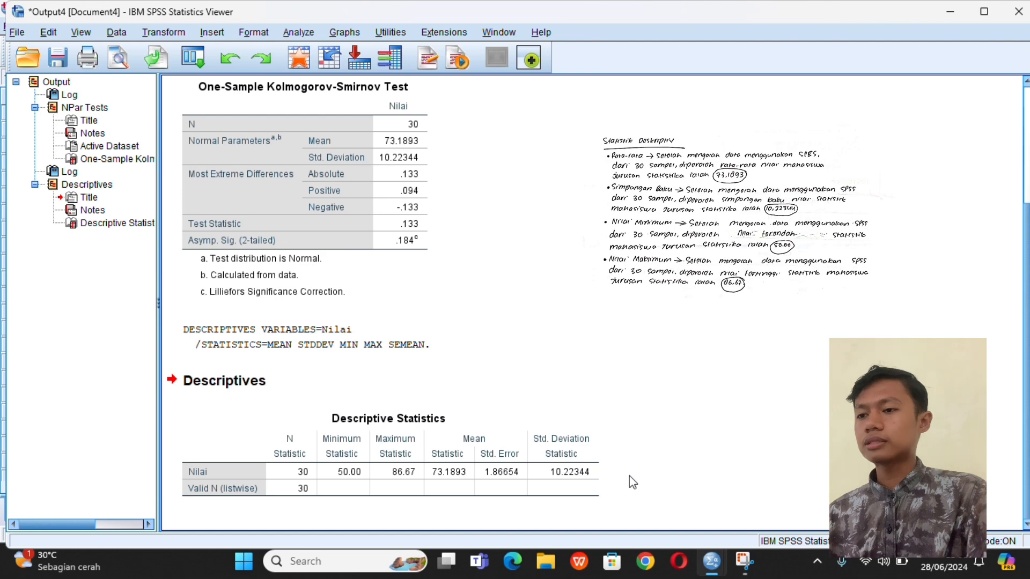
left_click(582, 491)
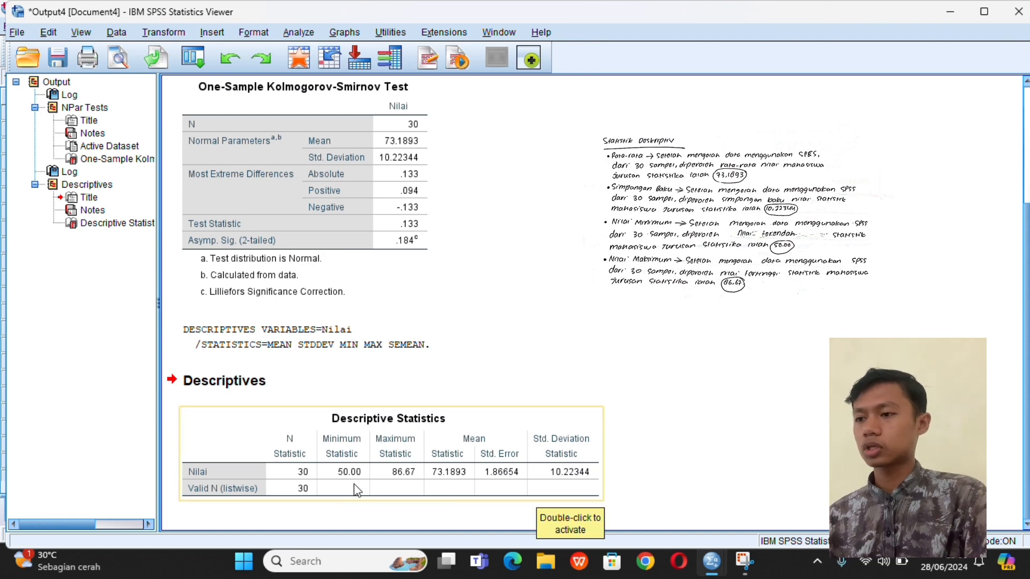
left_click(367, 507)
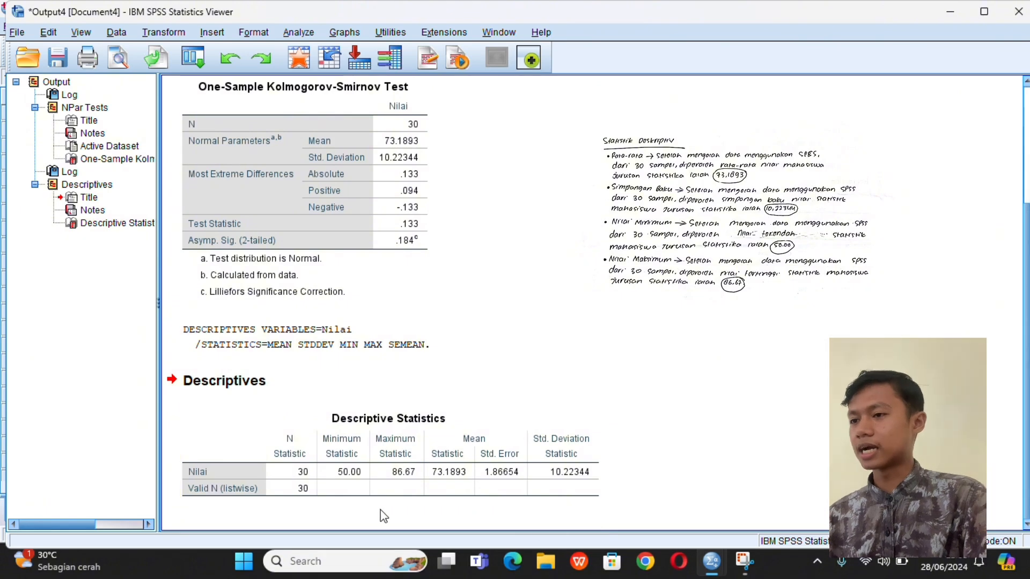
left_click(407, 501)
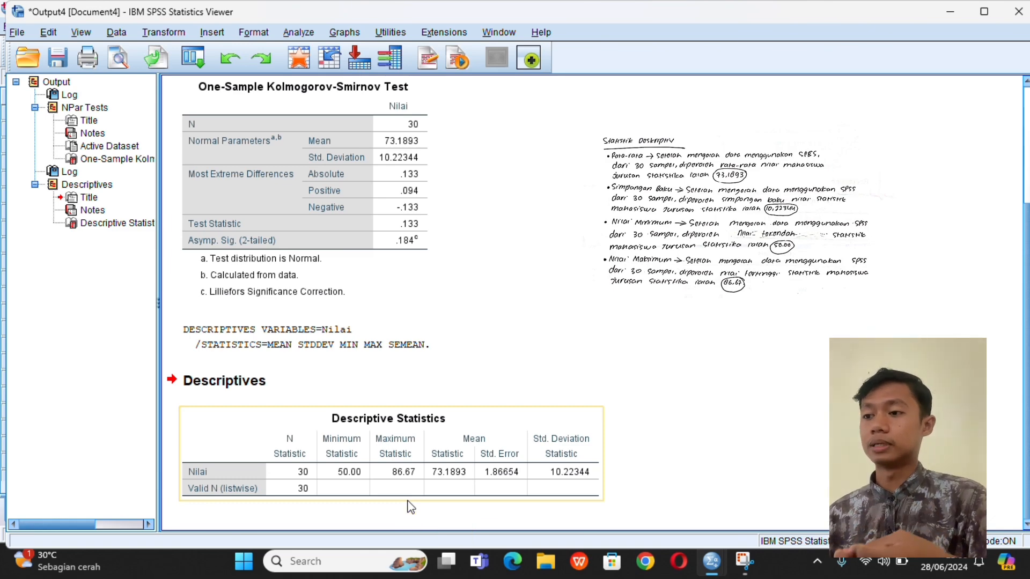
left_click(407, 504)
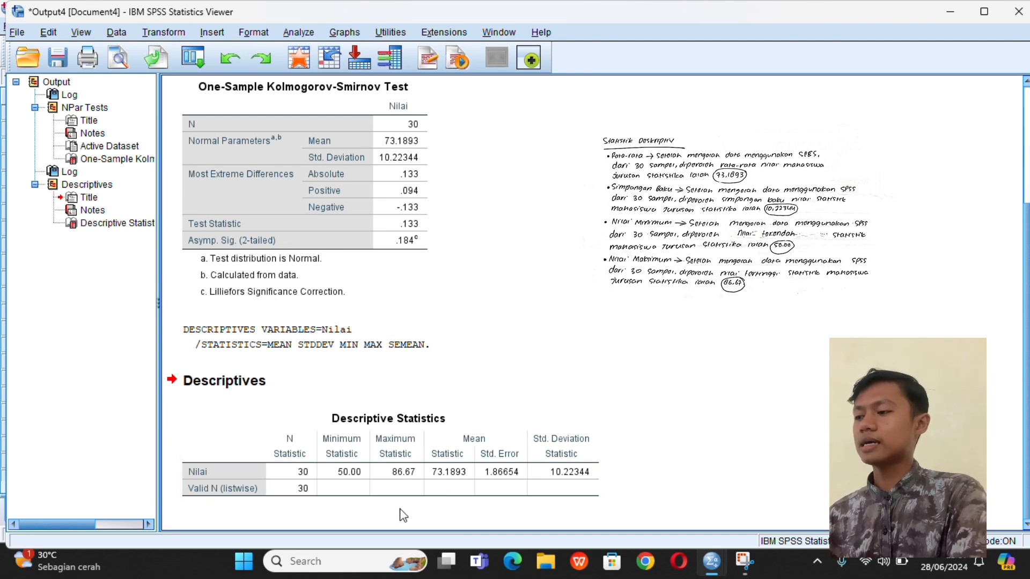
left_click(405, 493)
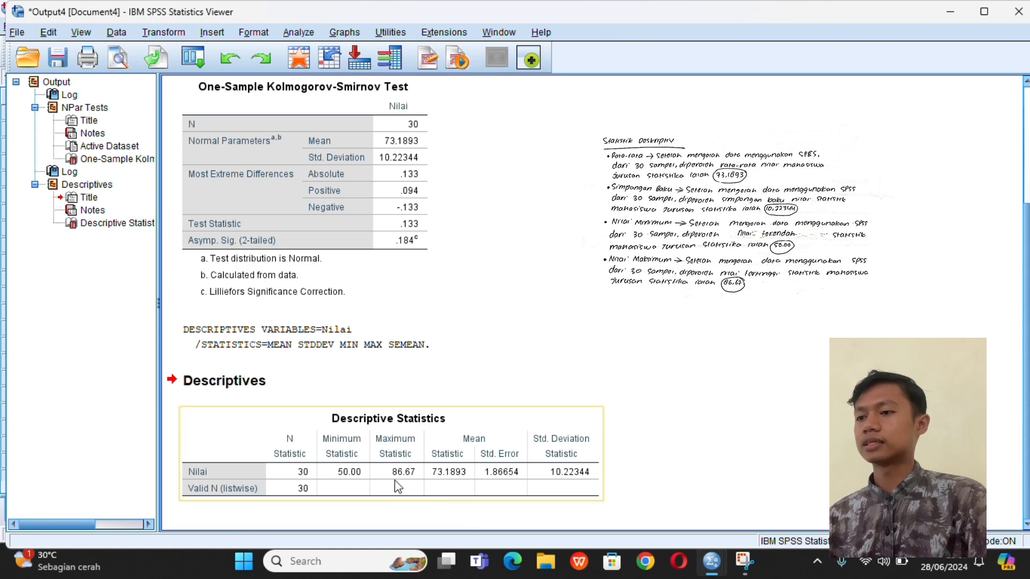
double_click(400, 489)
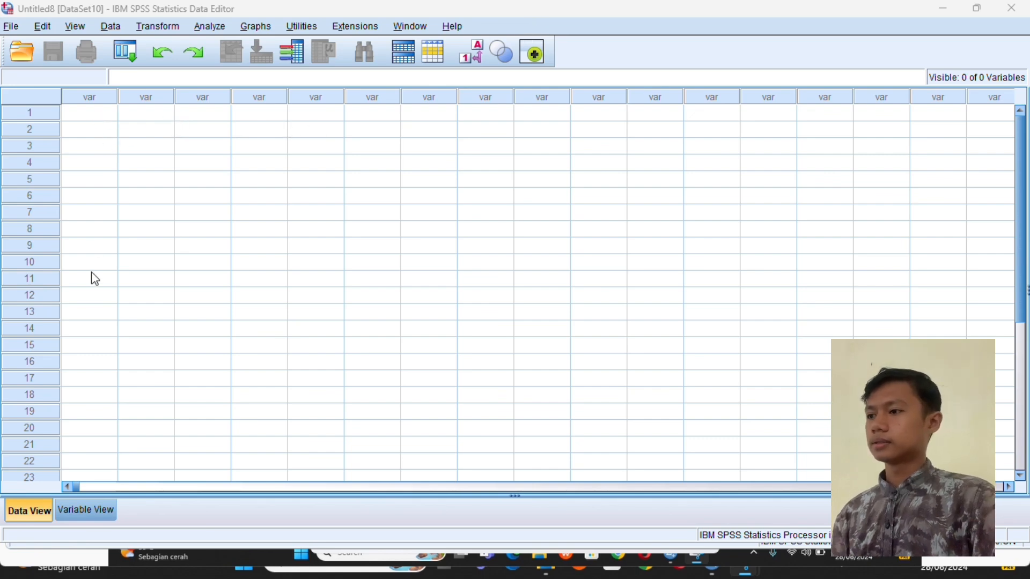
Define the first two variables of the new dataset, named Daerah and Penjualan
left_click(94, 512)
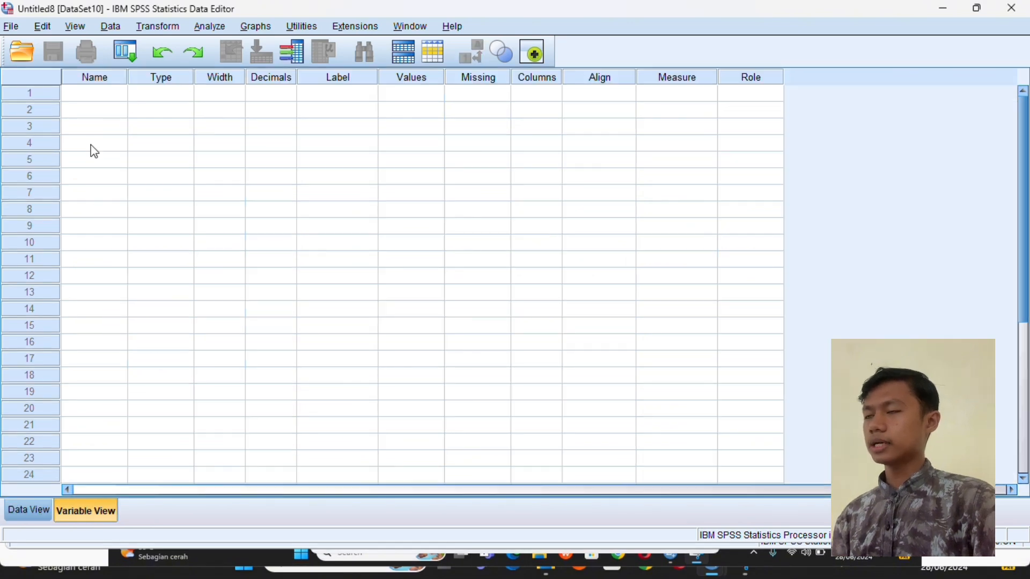
left_click(90, 97)
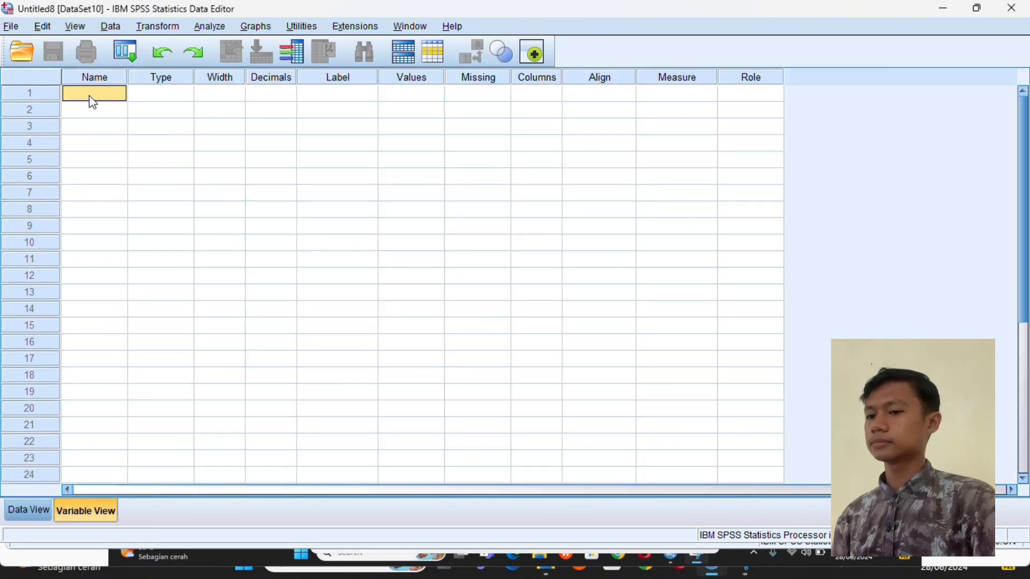
type("D")
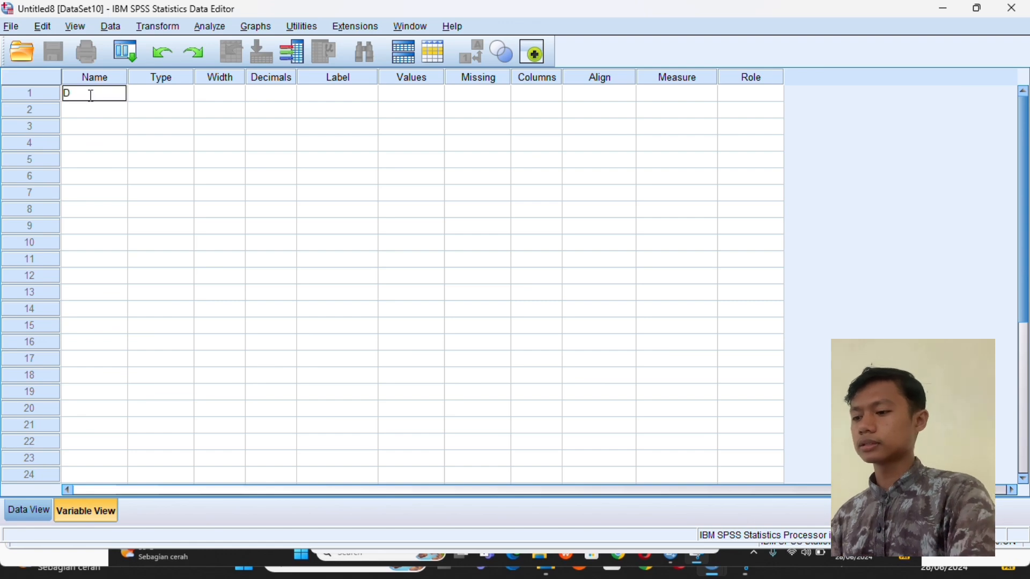
type("aerah")
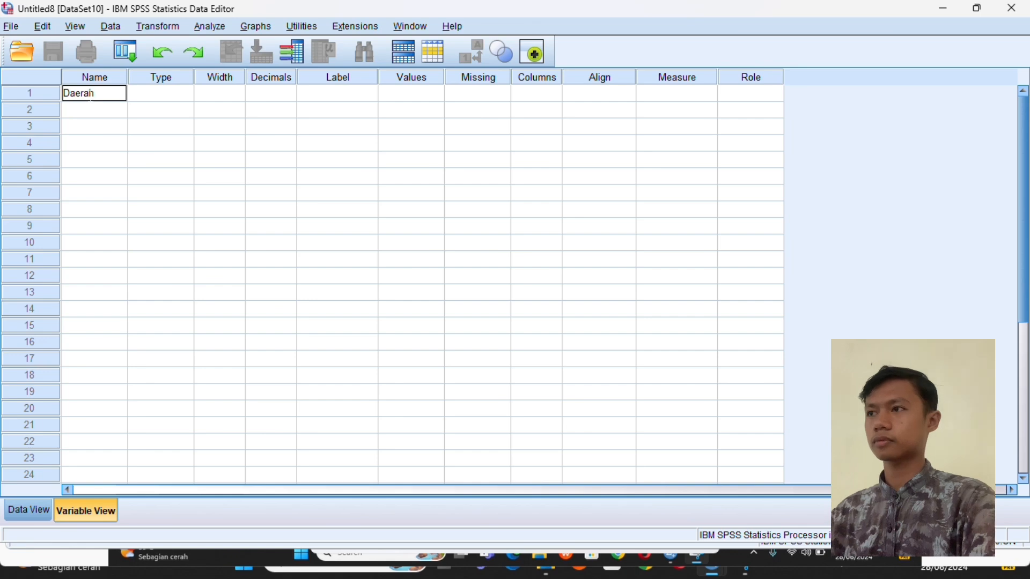
key("Return")
type("P")
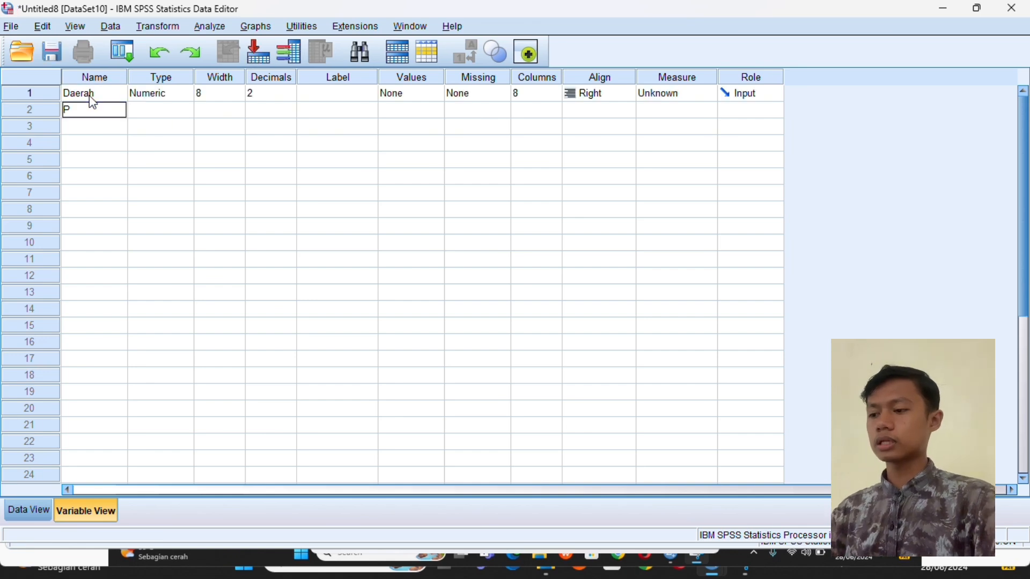
type("enjualan")
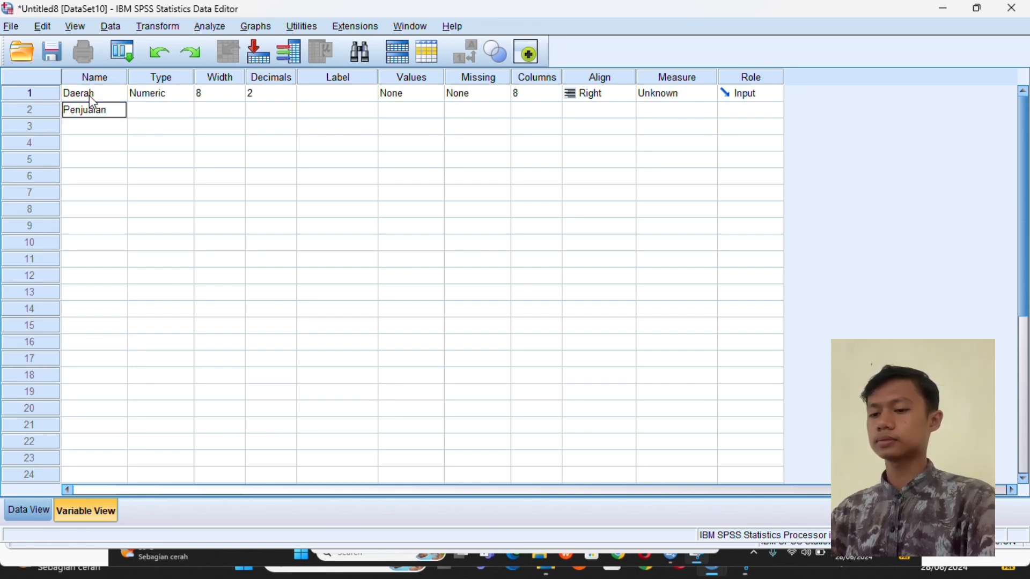
key("Return")
Add two more variables below Penjualan, named Promi and Stan
key("Caps_Lock")
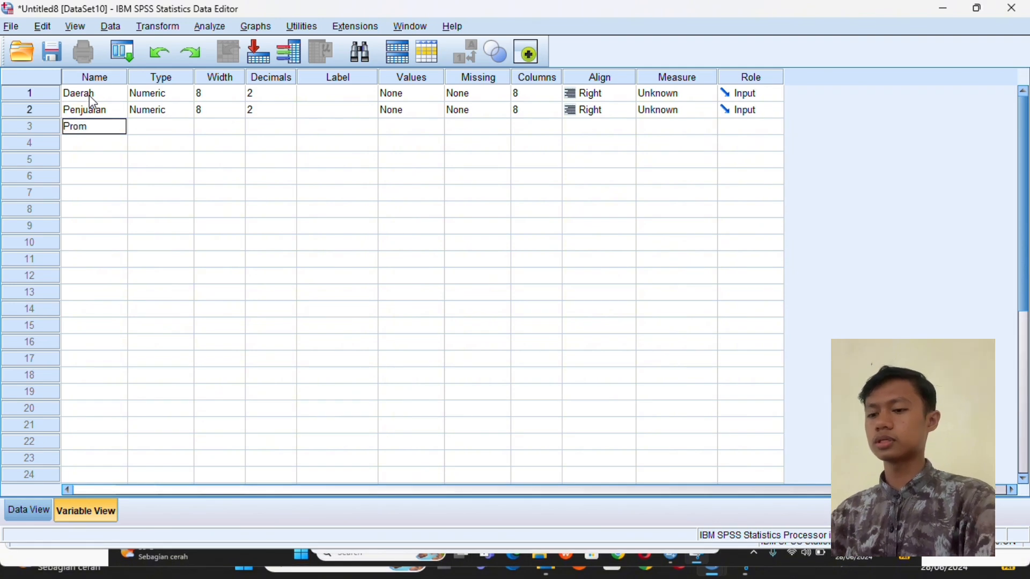
type("Promi")
key("Return")
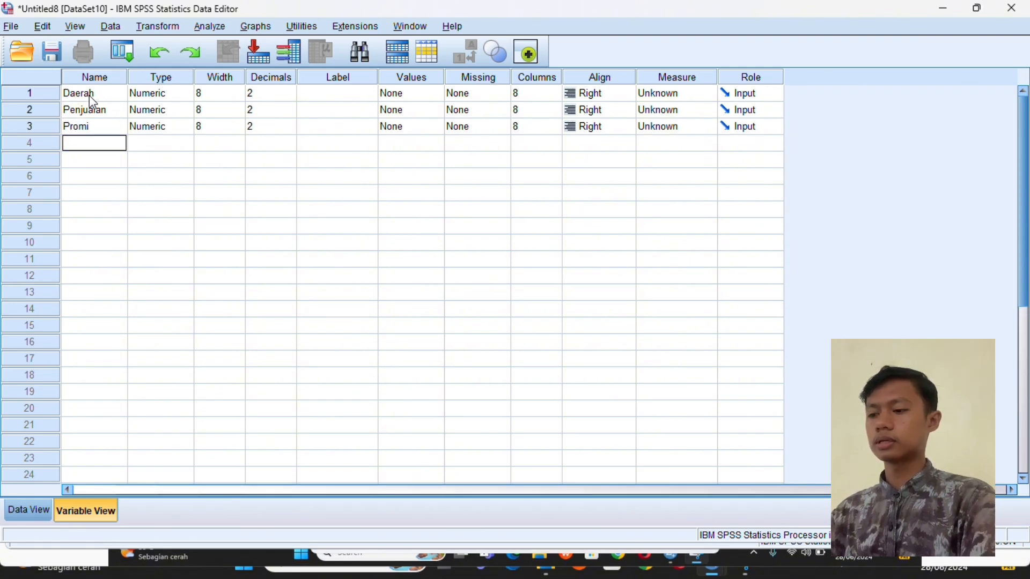
type("Stan")
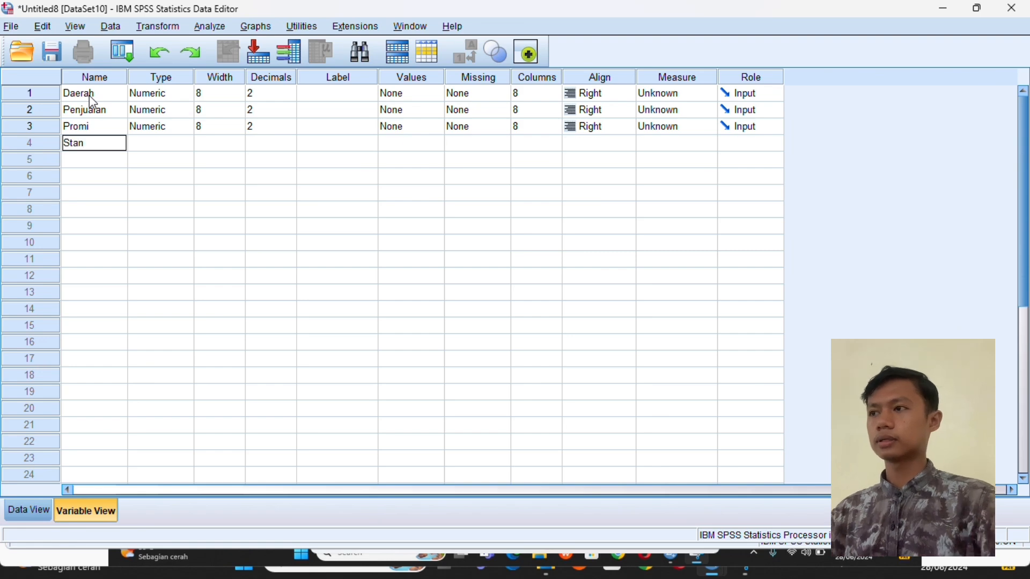
key("Return")
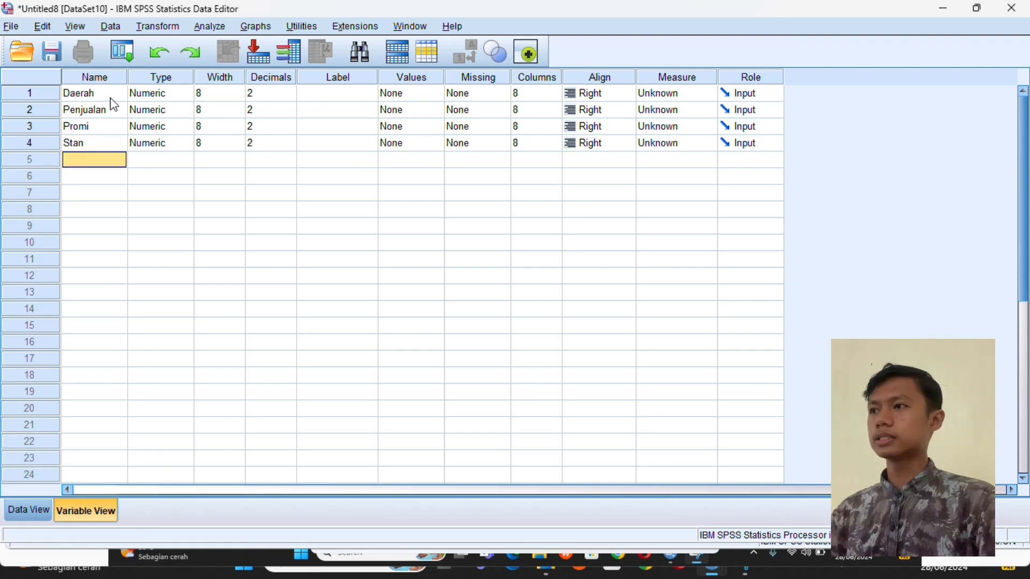
Change the variable type of Daerah to String
left_click(160, 94)
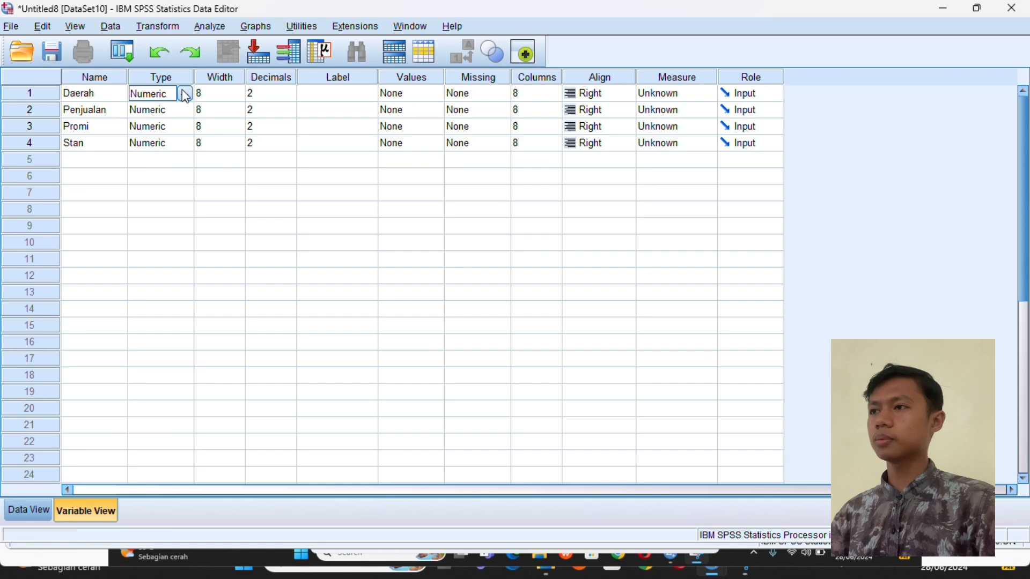
left_click(185, 95)
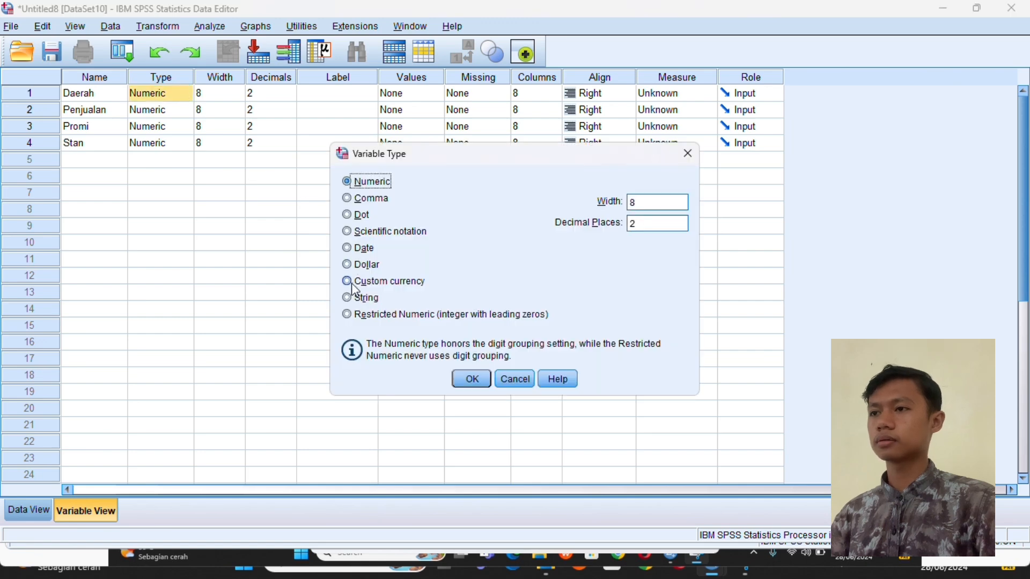
left_click(352, 300)
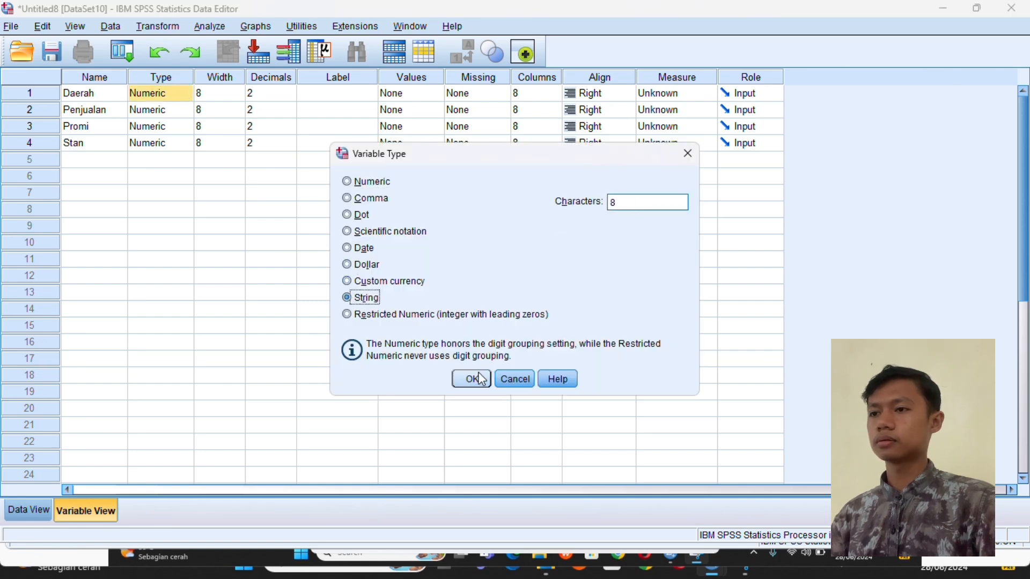
left_click(471, 380)
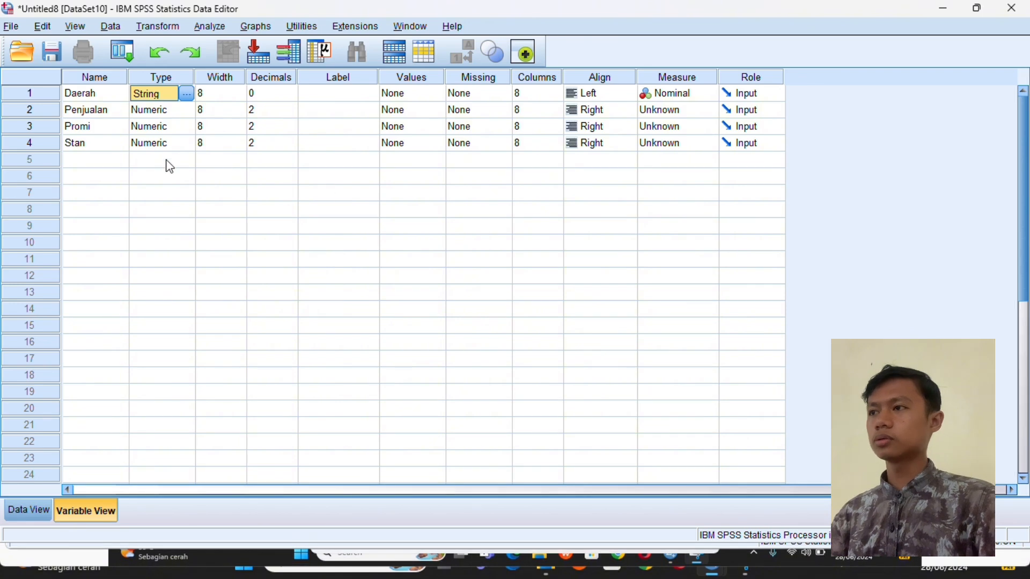
Correct the name of the third variable from Promi to Promosi
double_click(92, 127)
key("BackSpace")
key("BackSpace")
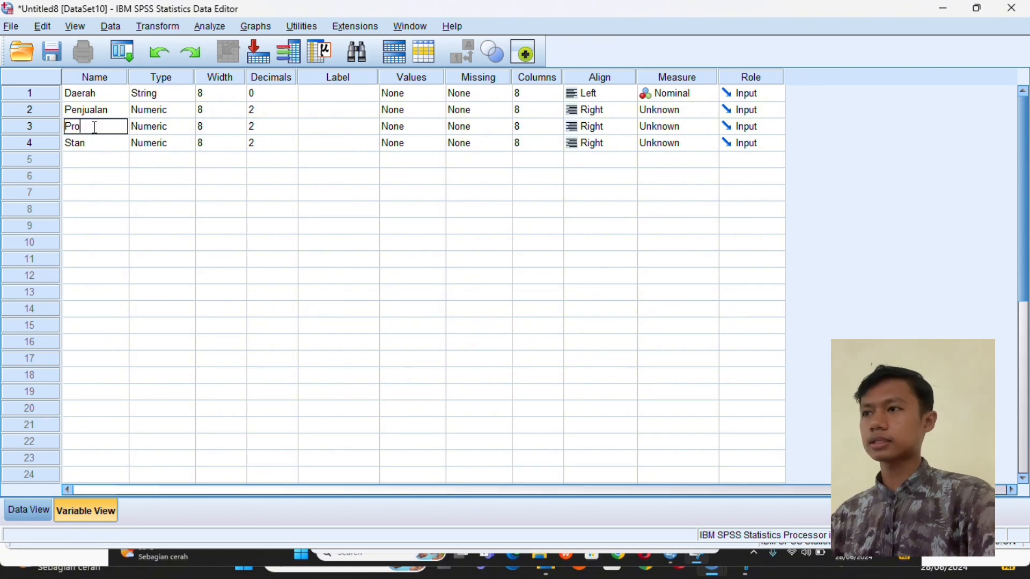
type("mosi")
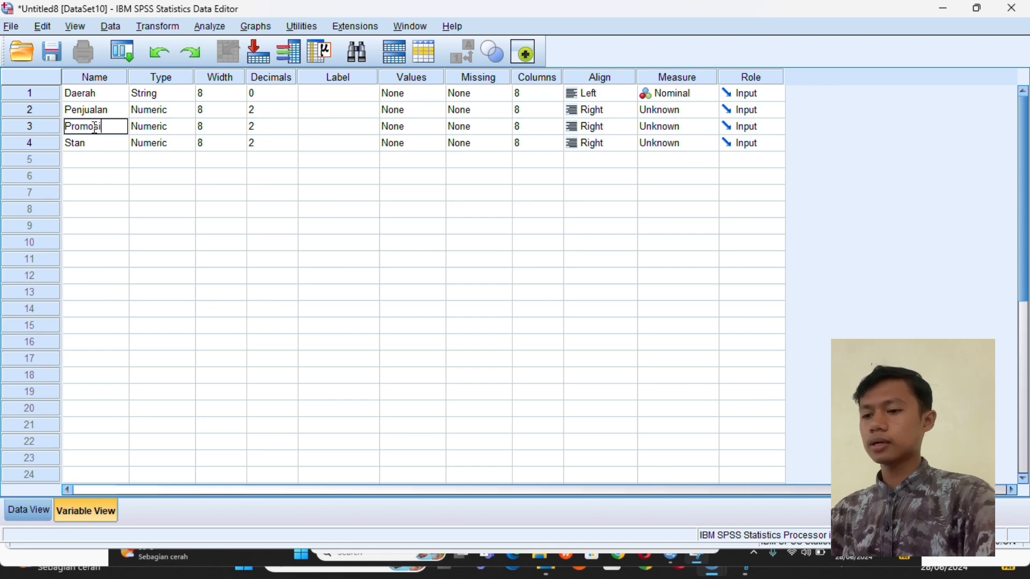
left_click(157, 148)
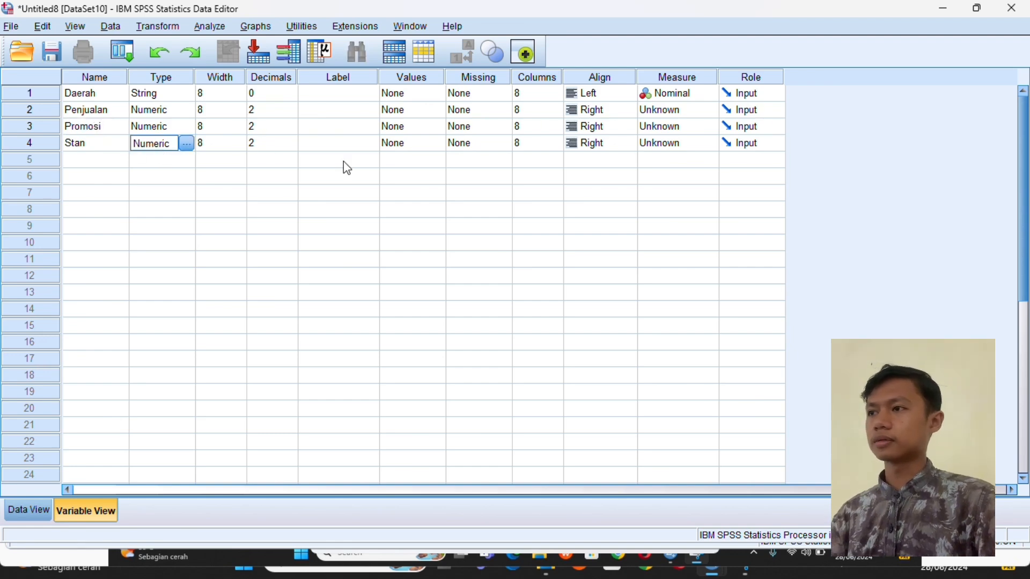
Set the decimals of Penjualan, Promosi and Stan to 0
left_click(260, 113)
type("0")
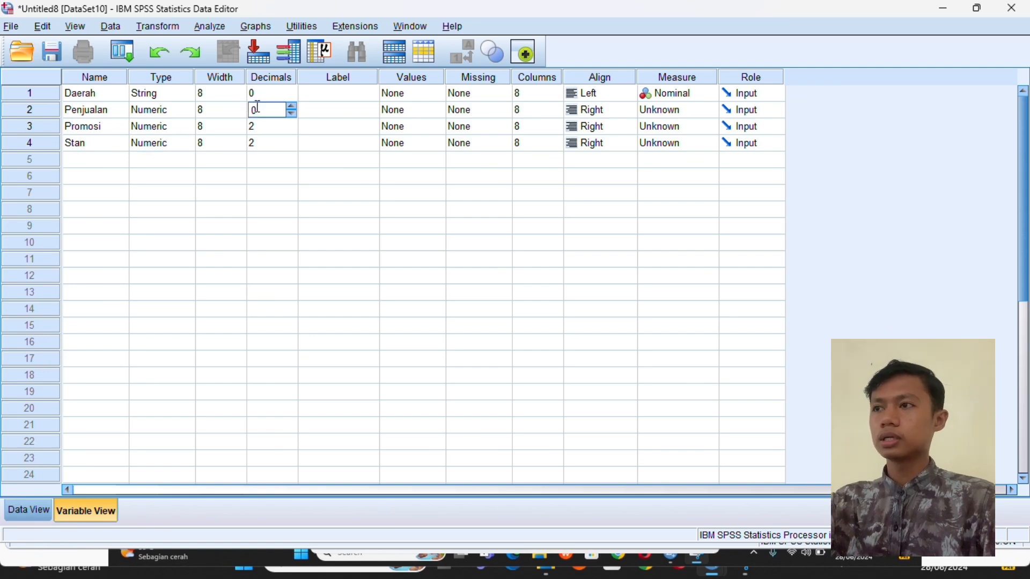
left_click(258, 127)
type("0")
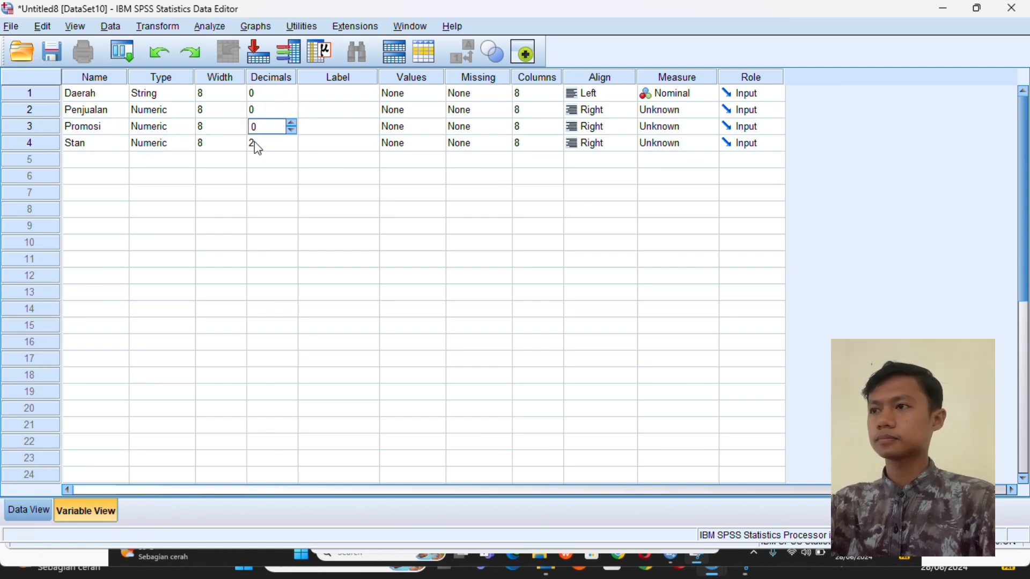
left_click(255, 146)
type("0")
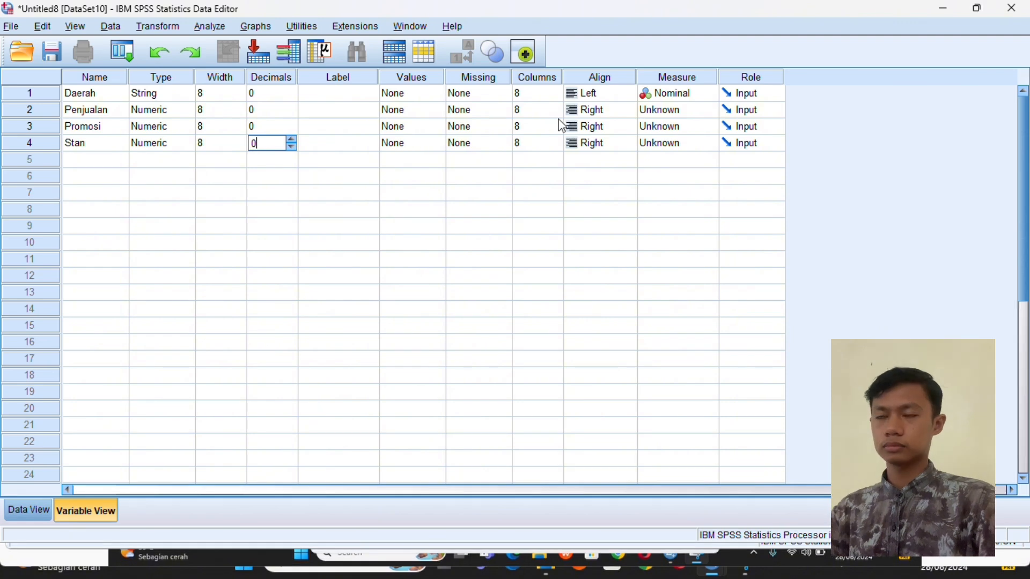
Set the measurement level of Penjualan to Nominal and of Promosi and Stan to Scale
left_click(671, 116)
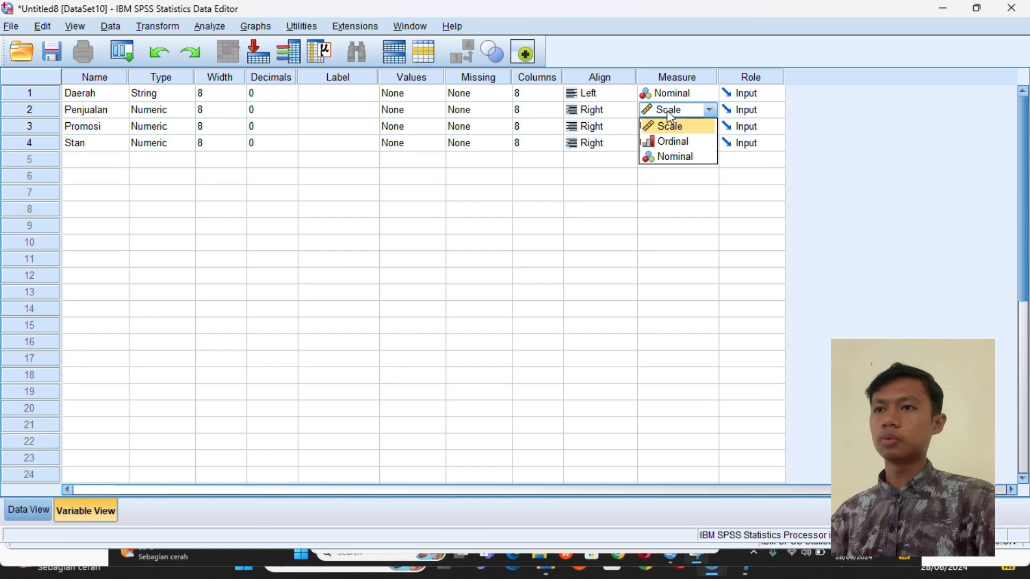
left_click(680, 156)
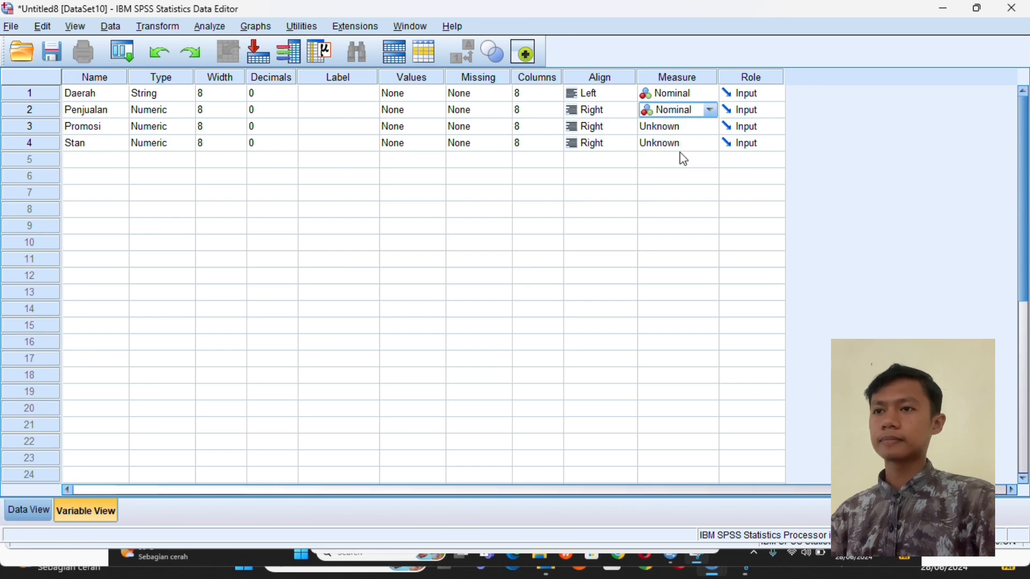
left_click(668, 124)
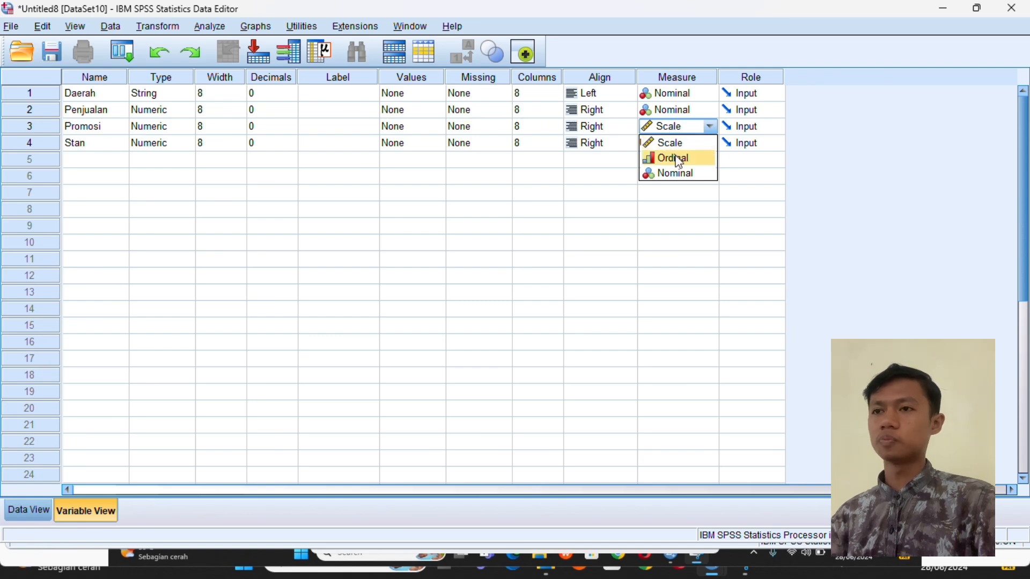
left_click(676, 143)
left_click(679, 148)
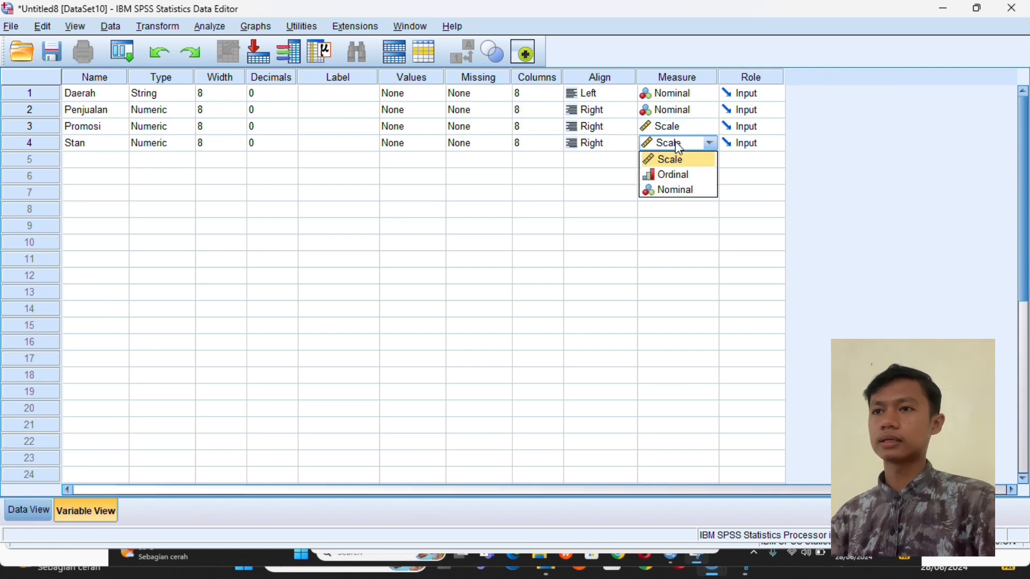
left_click(680, 161)
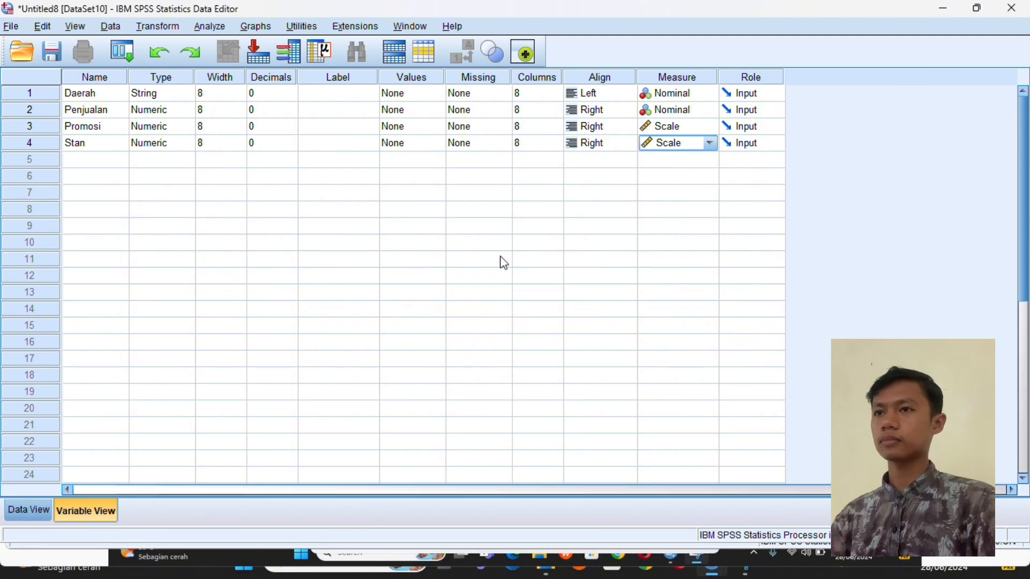
Enter the 15 regional records, from Yogya (209, 30, 154) to Solo (234, 30, 184), in the Daerah, Penjualan, Promosi and Stan columns
left_click(29, 505)
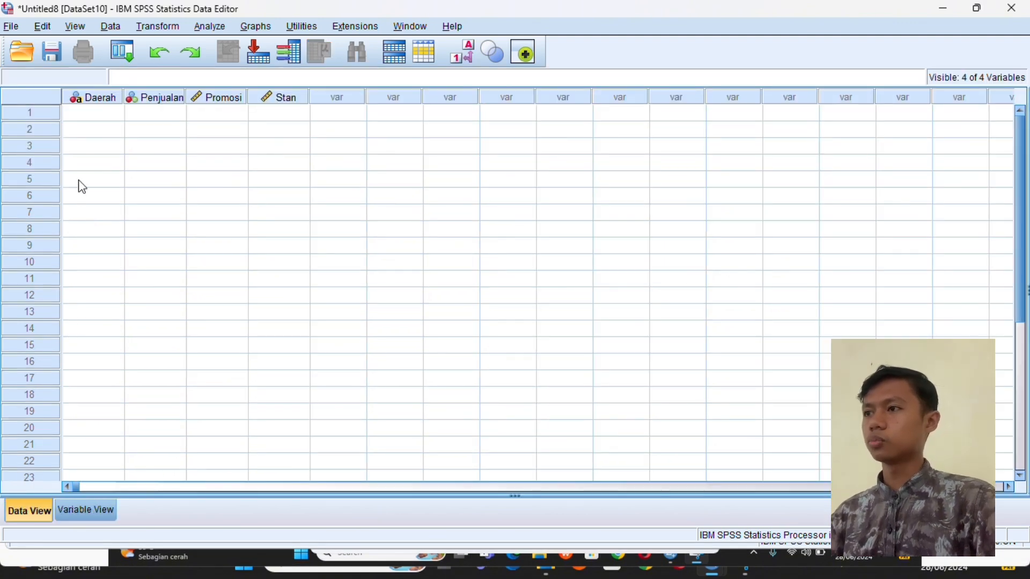
left_click(89, 118)
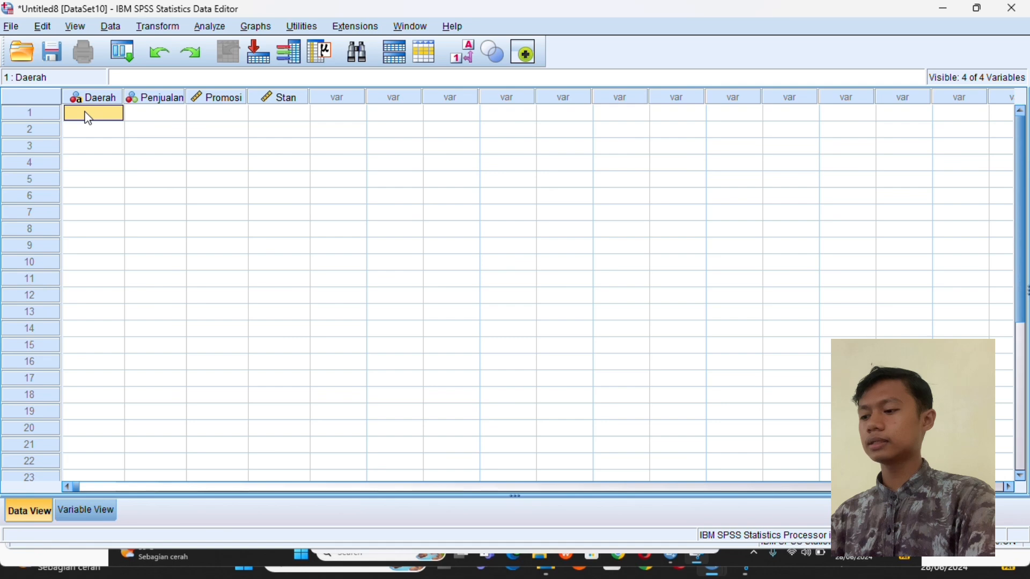
type("Yogya\t209\t30\t154 Tangeran\t206\t28\t164 Madiun\t245\t32\t192 Bandung\t201\t21\t150 Semarang\t291\t49\t208 Padang\t322\t40\t287 Surabaya\t204\t24\t149 Medan\t216\t31\t175 Bekasi\t254\t35\t198 Malang\t286\t47\t201 Papua\t312\t54\t248 Palemban\t265\t40\t166 Bogor\t246\t31\t184 Jakarta\t205\t26\t159 Solo\t234\t30\t184")
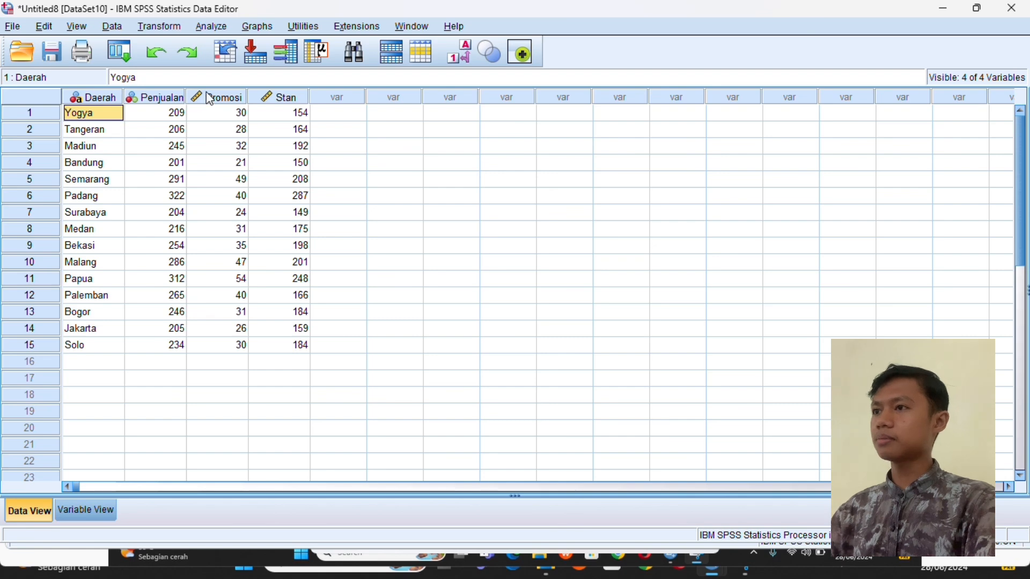
Start a Linear Regression analysis with Penjualan as the dependent variable
left_click(217, 28)
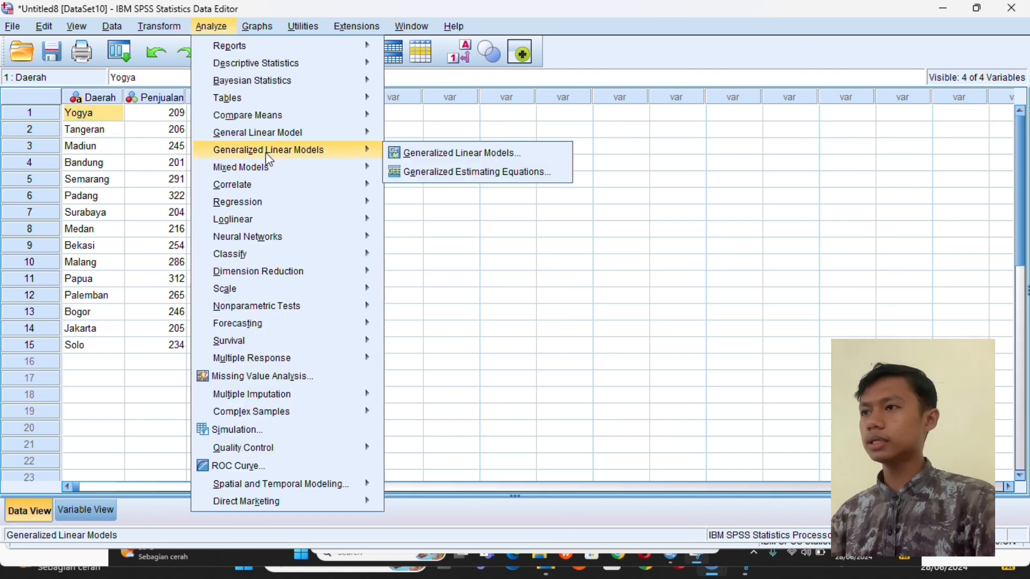
mouse_move(267, 211)
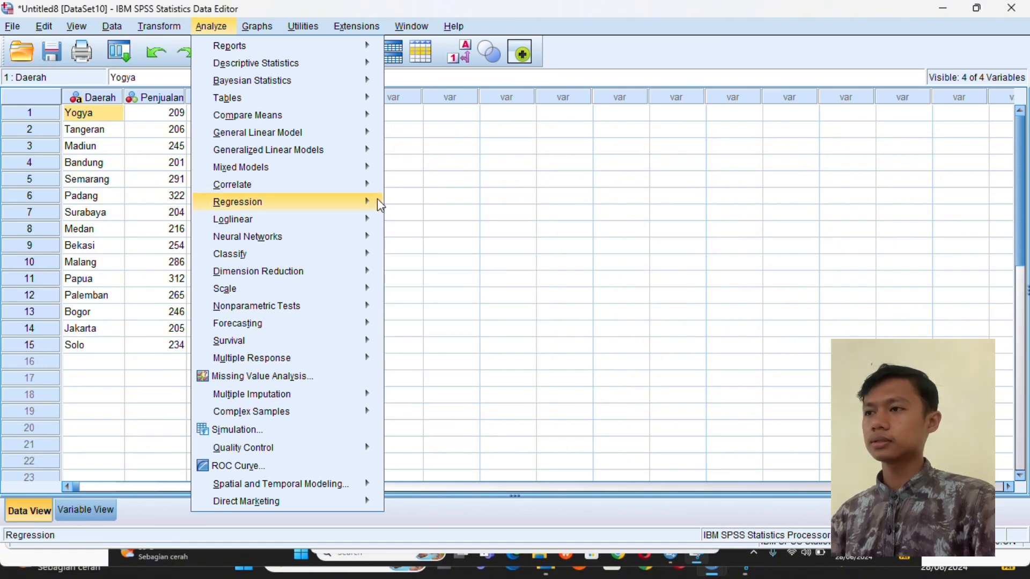
mouse_move(381, 203)
left_click(412, 224)
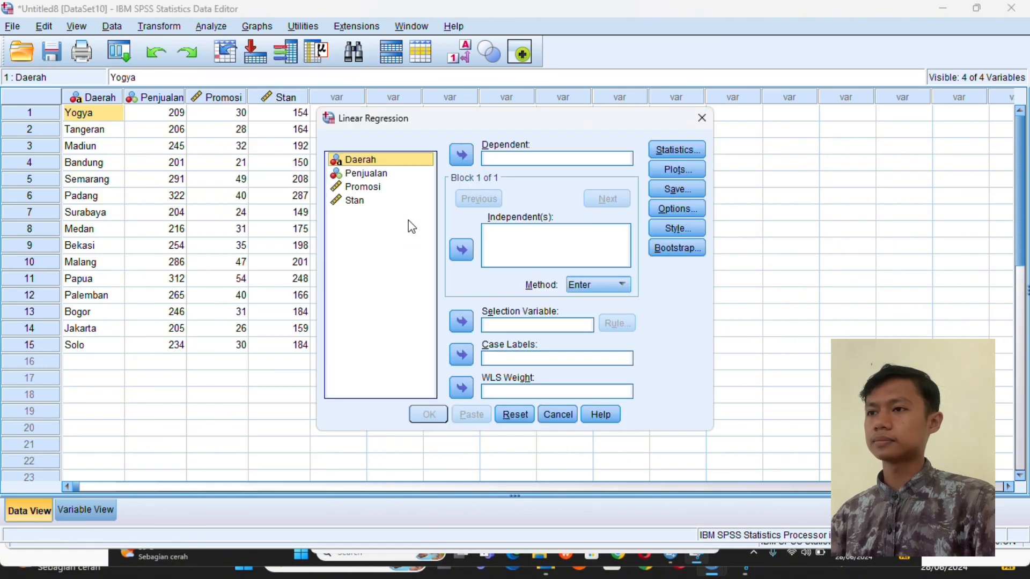
left_click(400, 177)
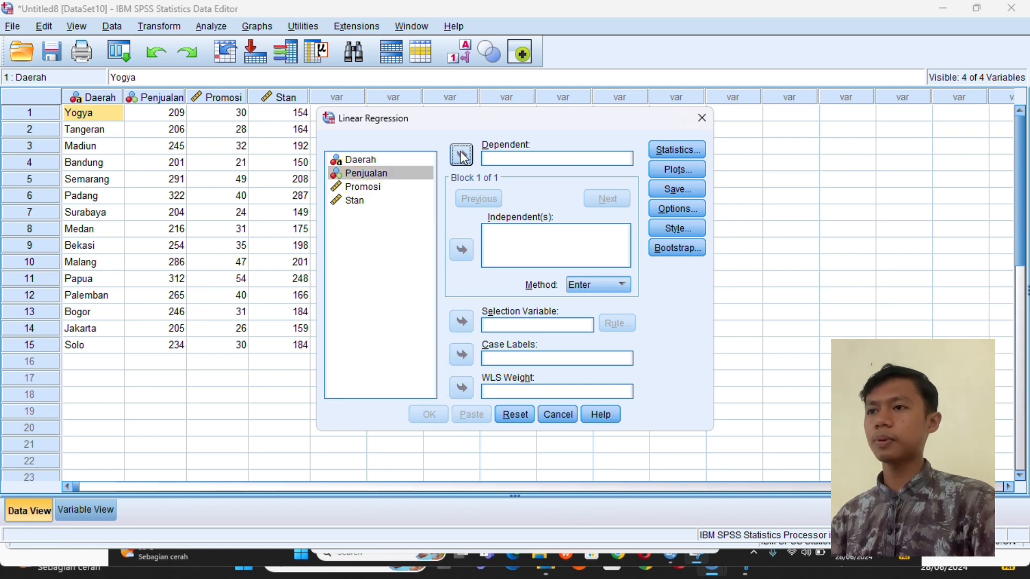
left_click(463, 156)
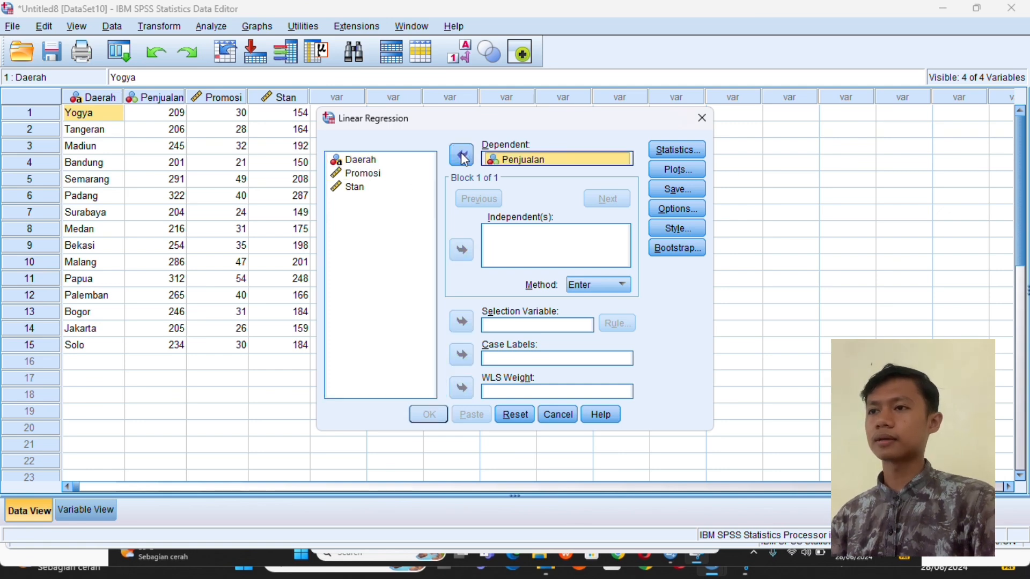
Add Promosi and Stan as the independent variables of the linear regression
left_click(405, 175)
left_click(465, 254)
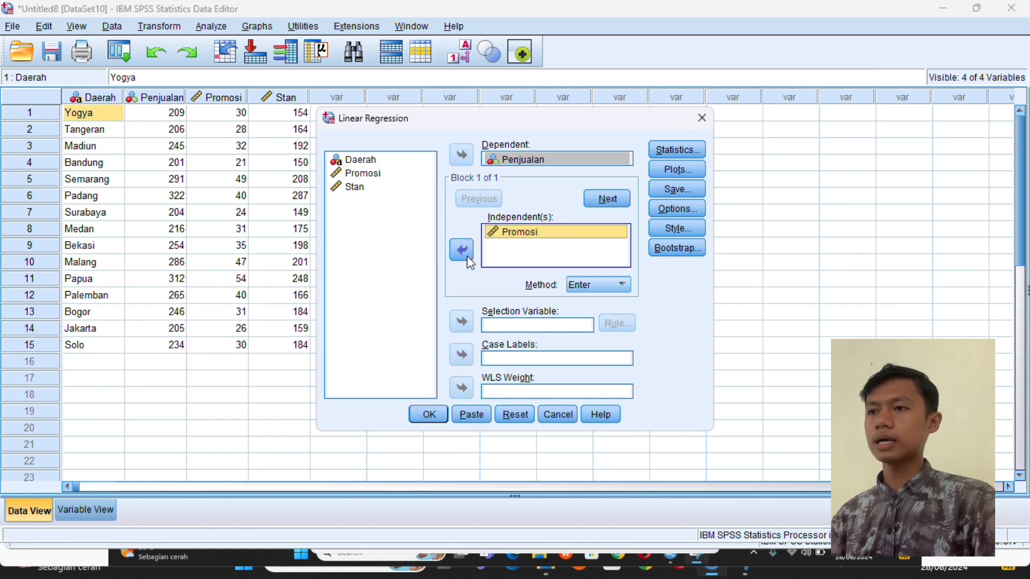
left_click(382, 189)
left_click(382, 189)
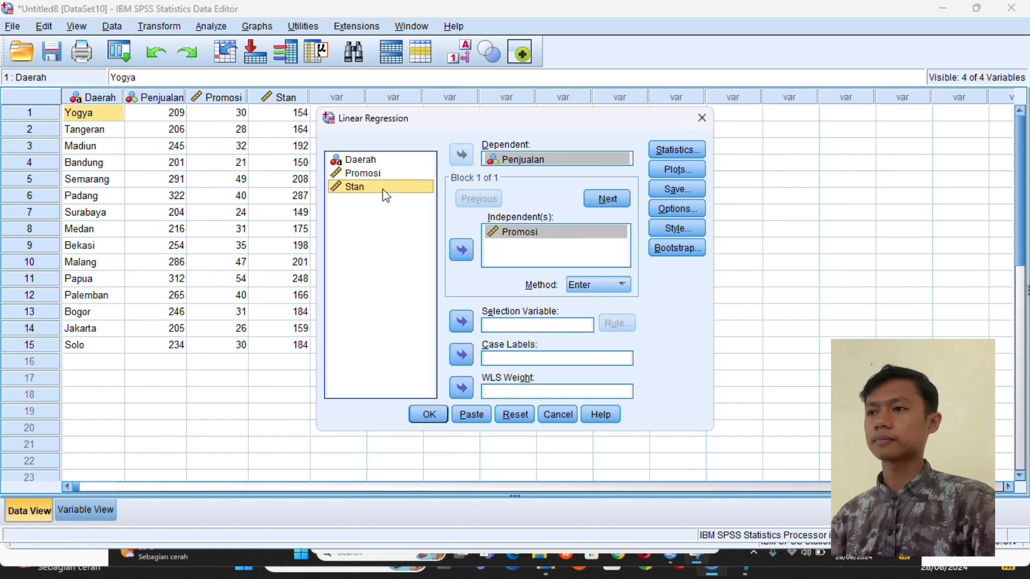
left_click(464, 252)
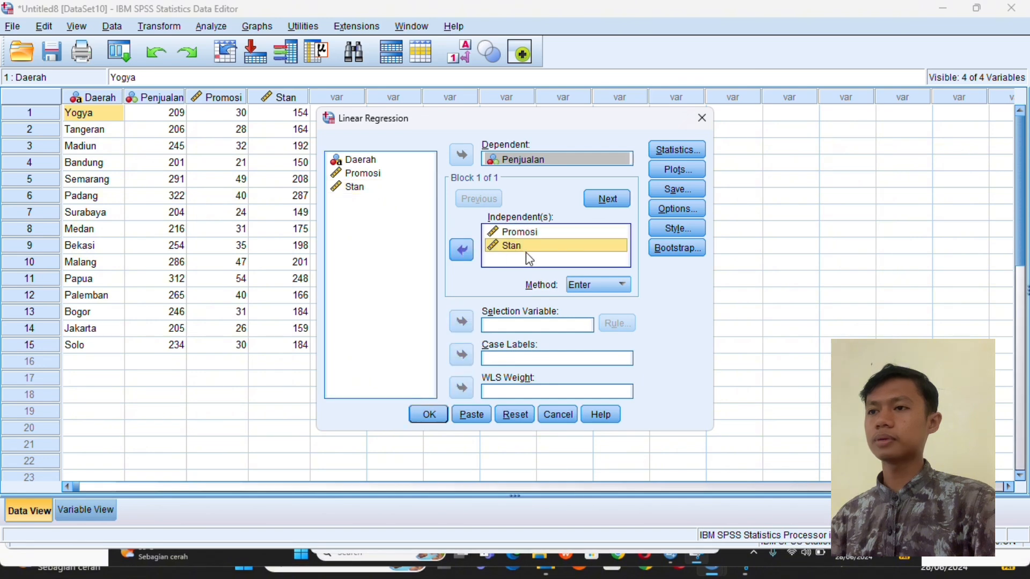
Include R squared change, descriptives, part and partial correlations and collinearity diagnostics in the regression statistics, and run the analysis
left_click(684, 156)
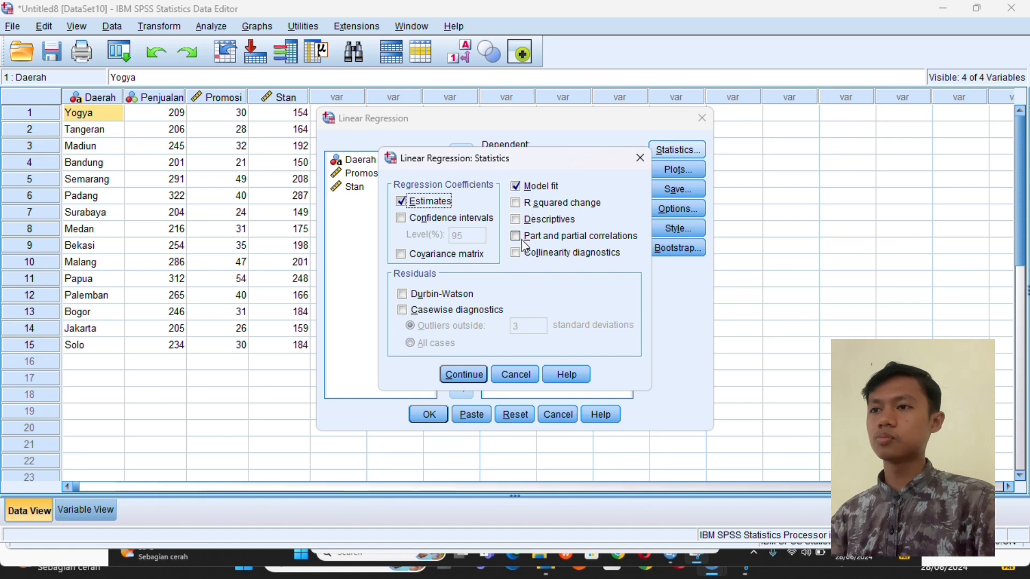
left_click(515, 203)
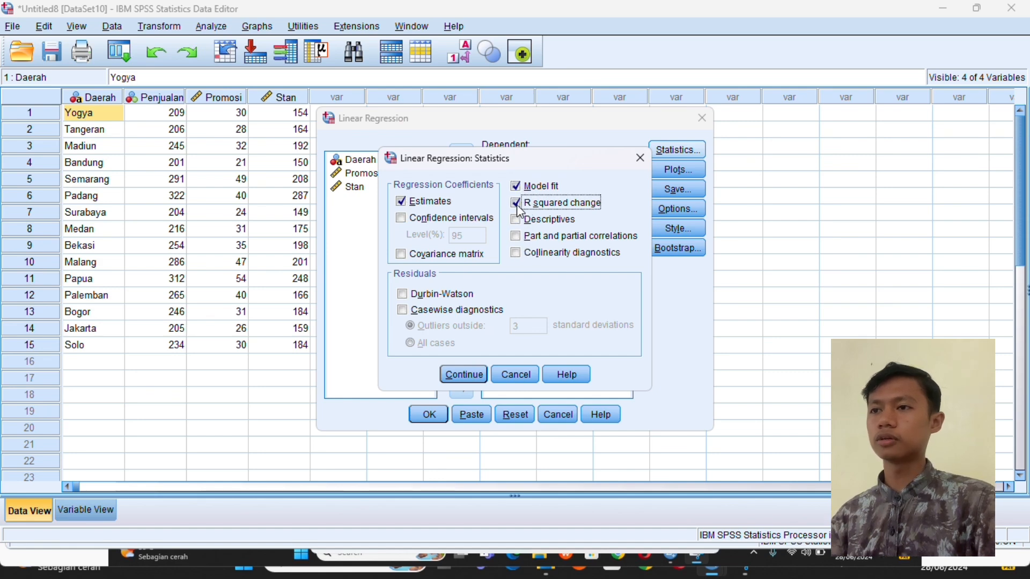
left_click(519, 223)
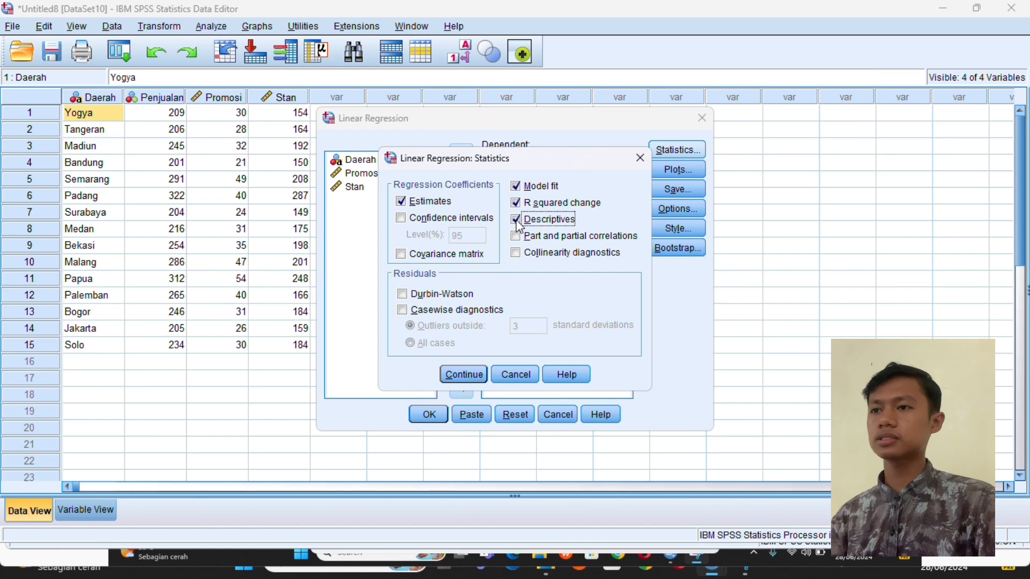
left_click(516, 236)
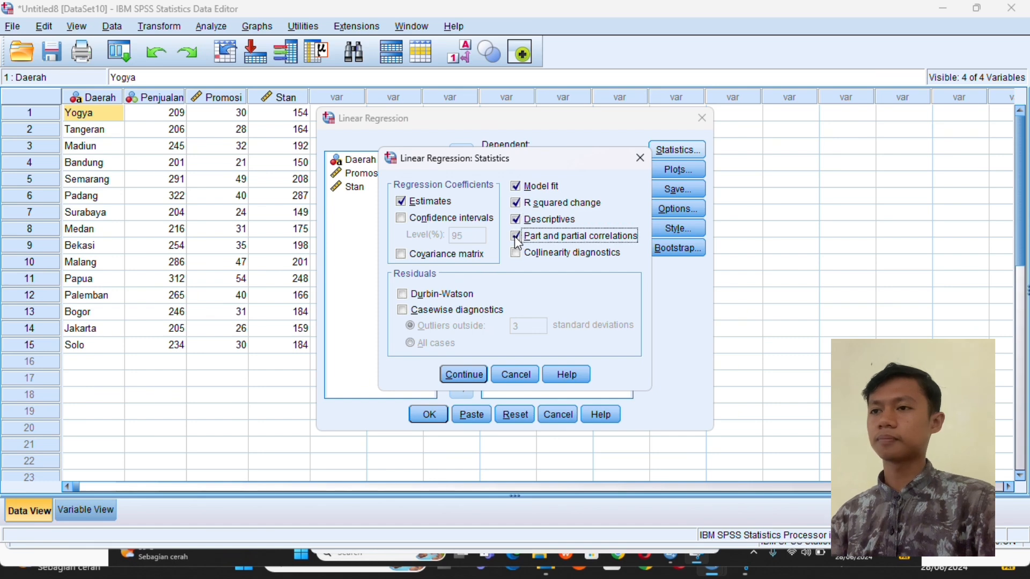
left_click(517, 253)
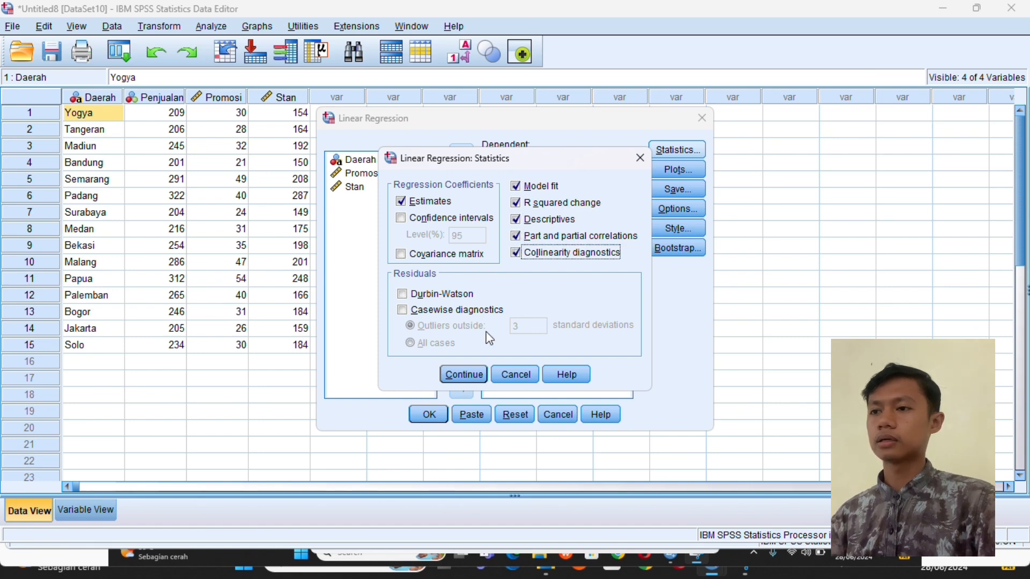
left_click(472, 372)
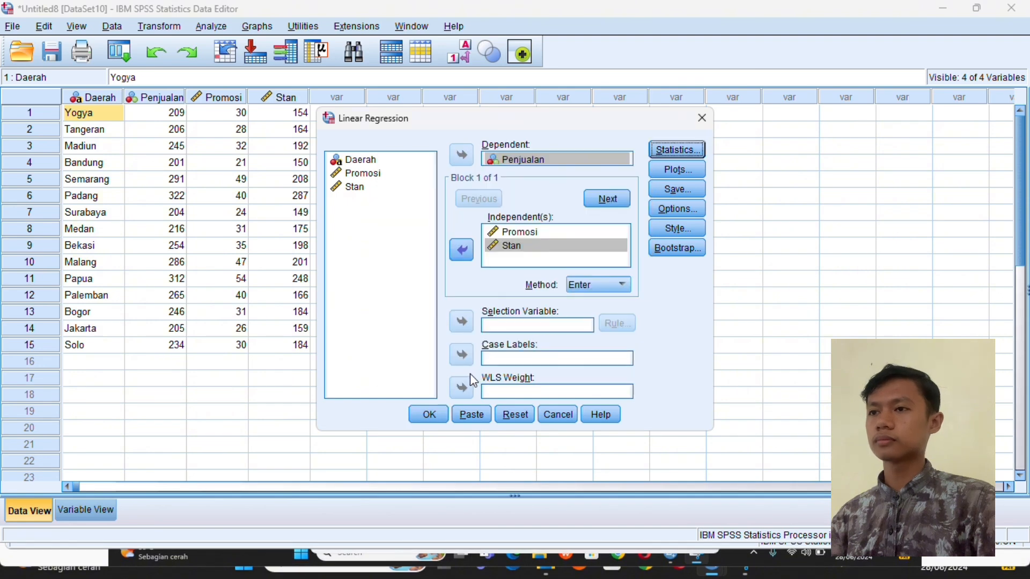
left_click(443, 417)
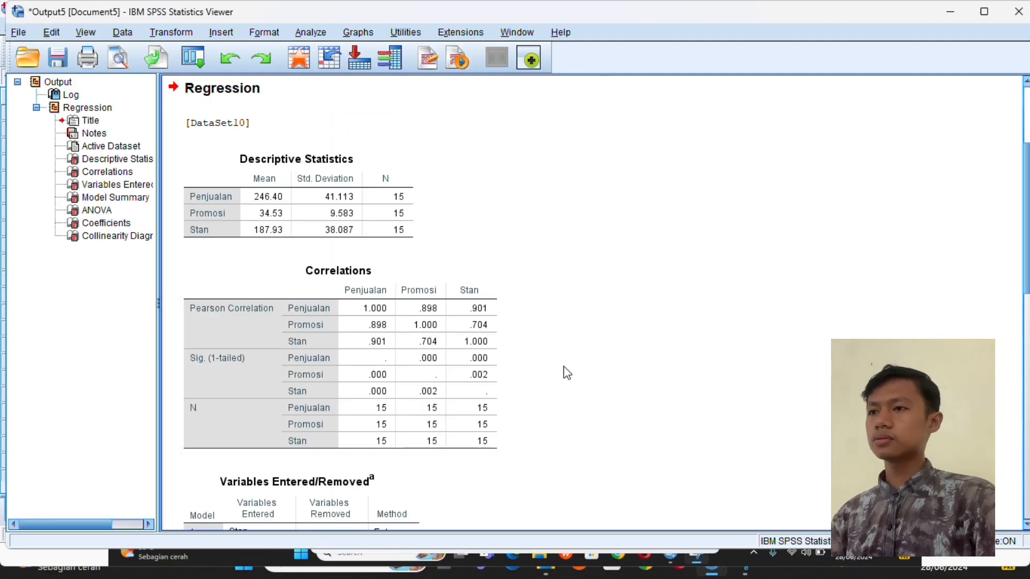
Examine the regression syntax, the Descriptive Statistics table and the correlations of Penjualan with Promosi and Stan in the output
scroll(567, 373, "up", 2)
scroll(567, 373, "up", 2)
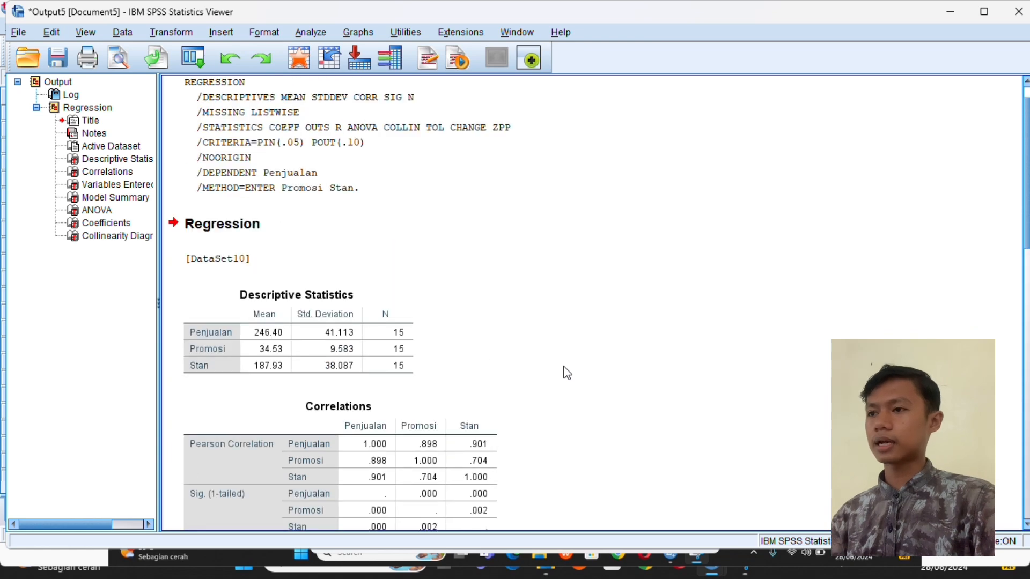
scroll(567, 372, "down", 10)
scroll(567, 373, "up", 10)
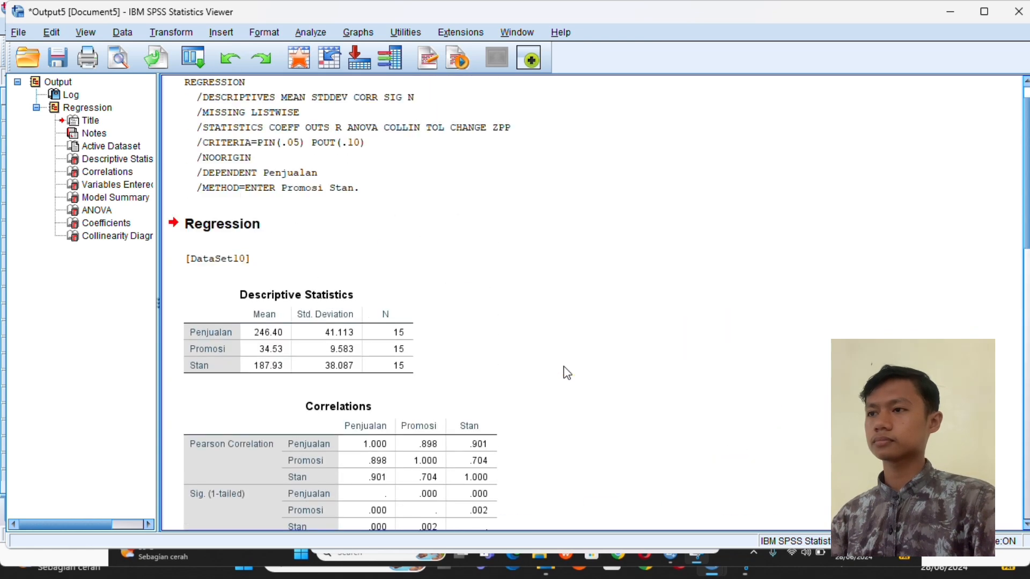
scroll(567, 373, "up", 1)
scroll(567, 373, "down", 8)
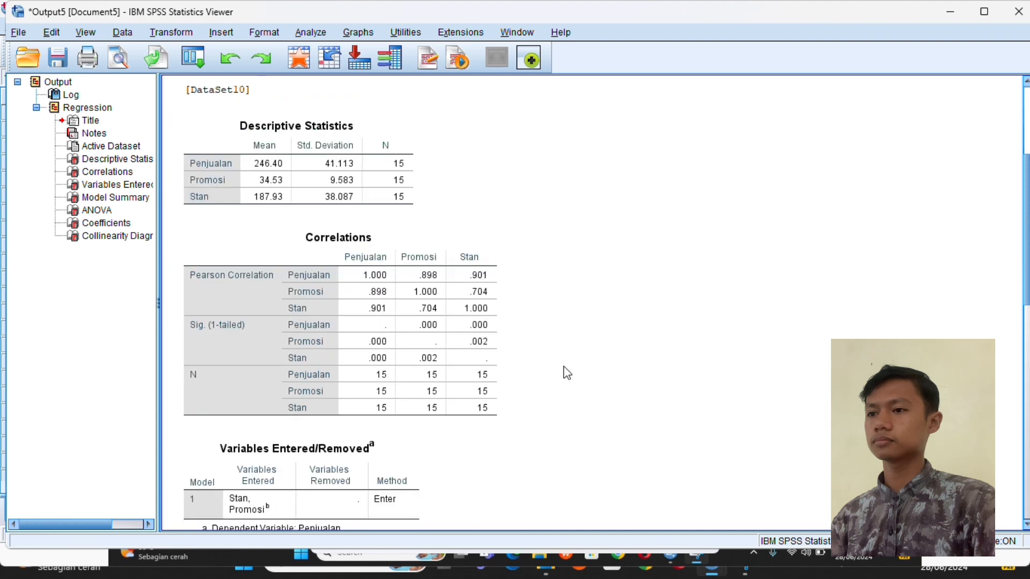
scroll(567, 373, "up", 2)
scroll(567, 373, "up", 2)
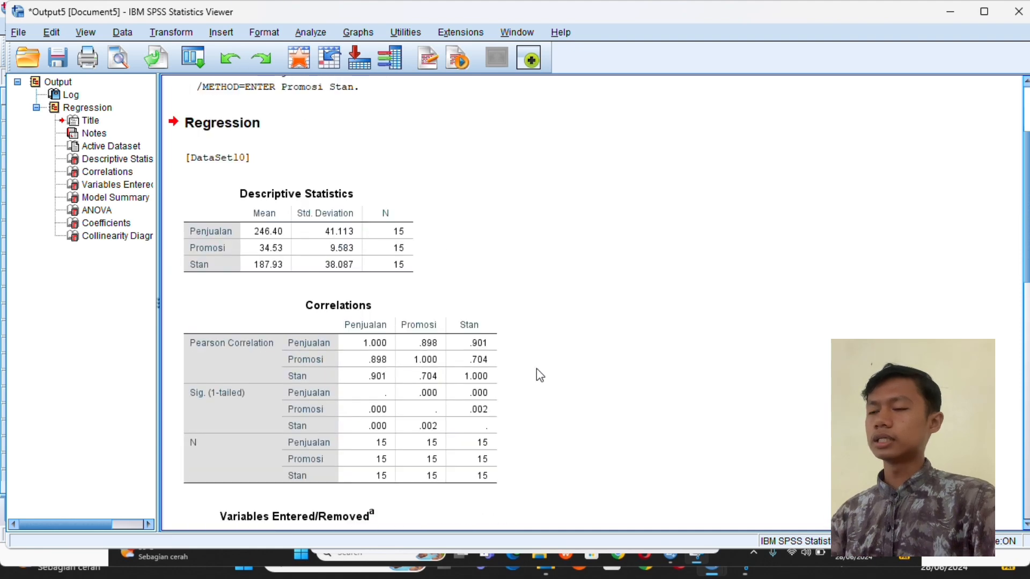
left_click(354, 360)
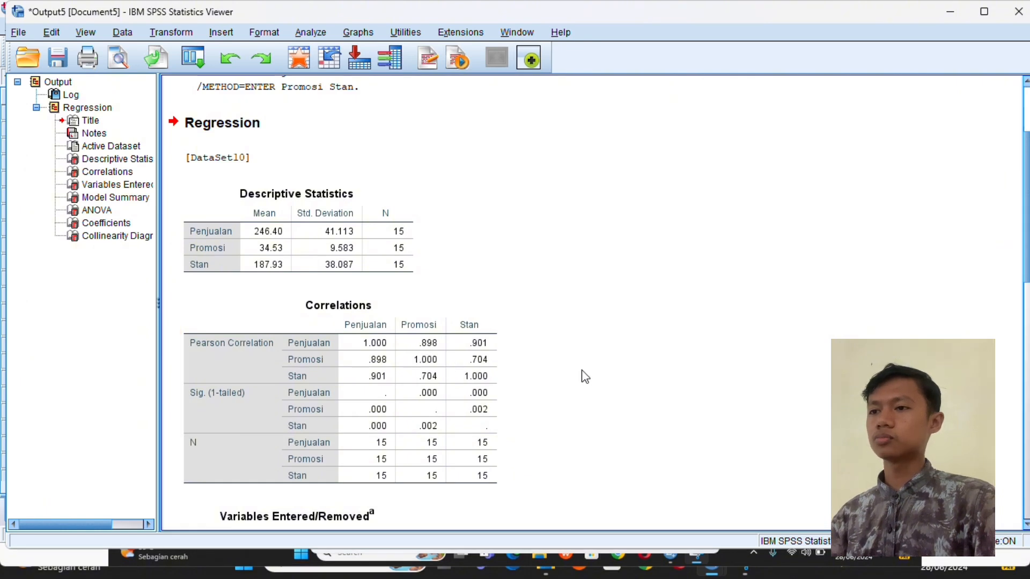
scroll(584, 375, "down", 2)
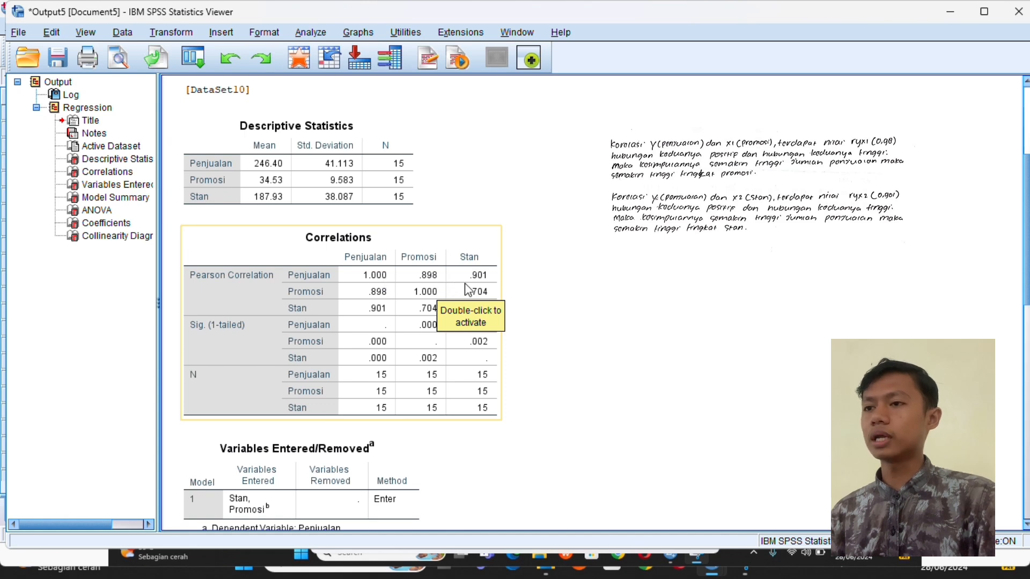
Examine the Model Summary, ANOVA, Coefficients and Collinearity Diagnostics tables of the regression output
scroll(570, 333, "down", 3)
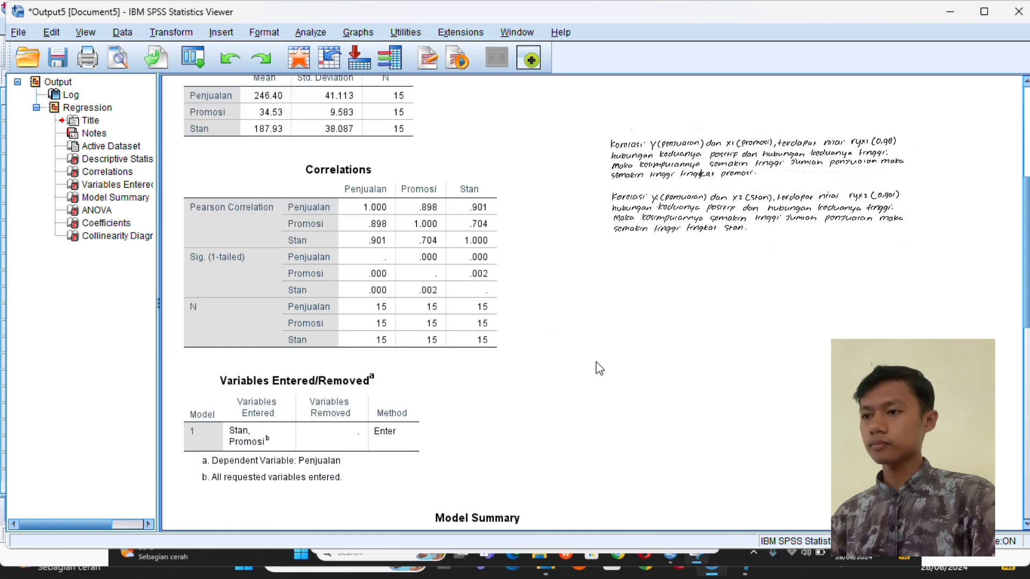
scroll(596, 361, "down", 9)
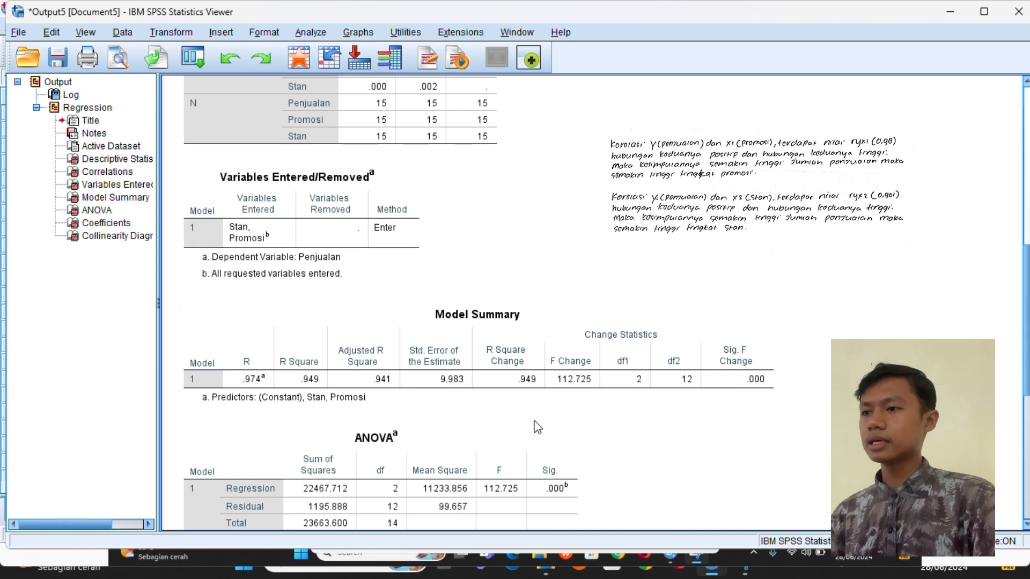
scroll(535, 438, "down", 3)
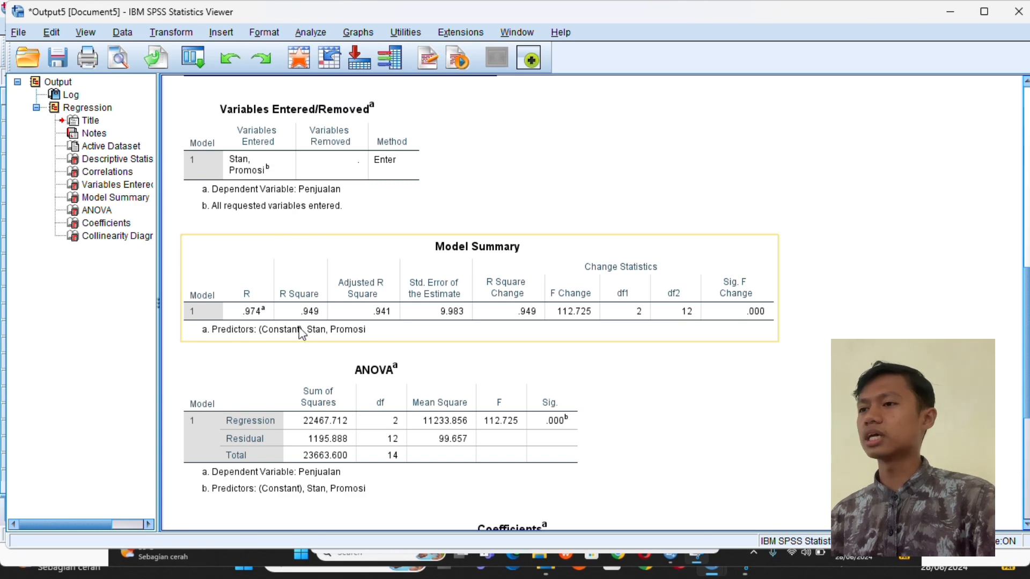
left_click(294, 359)
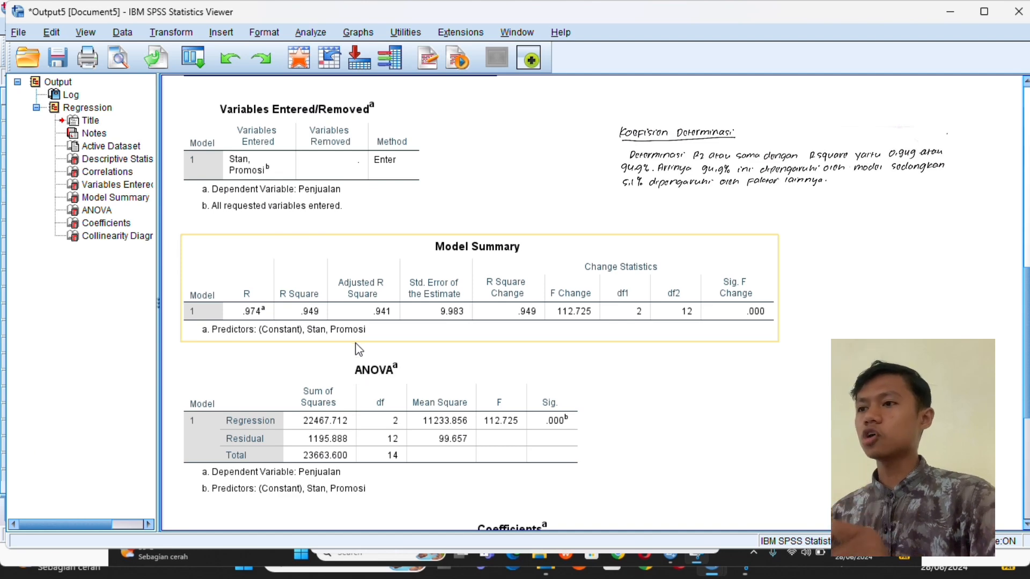
left_click(360, 371)
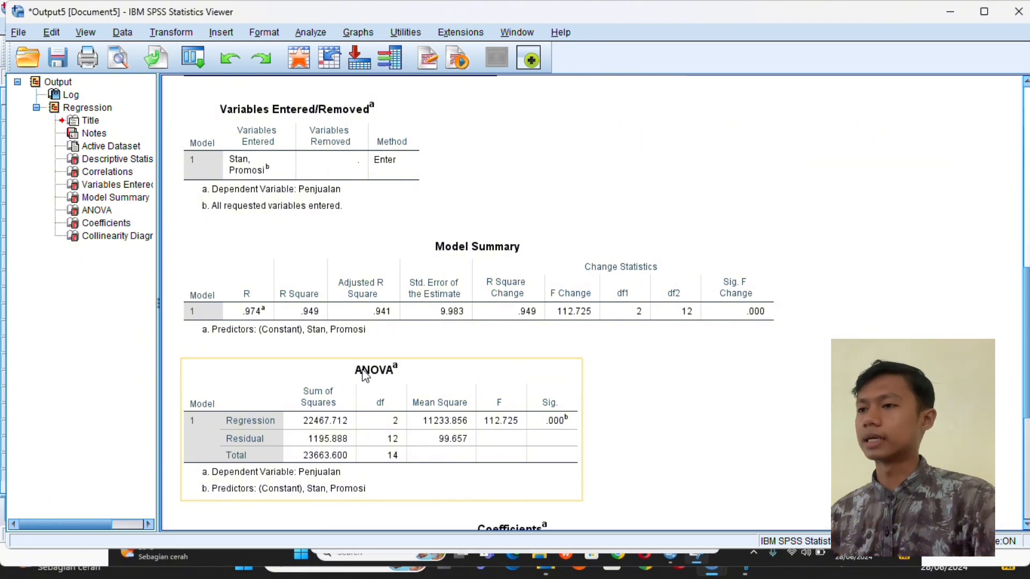
scroll(652, 400, "down", 3)
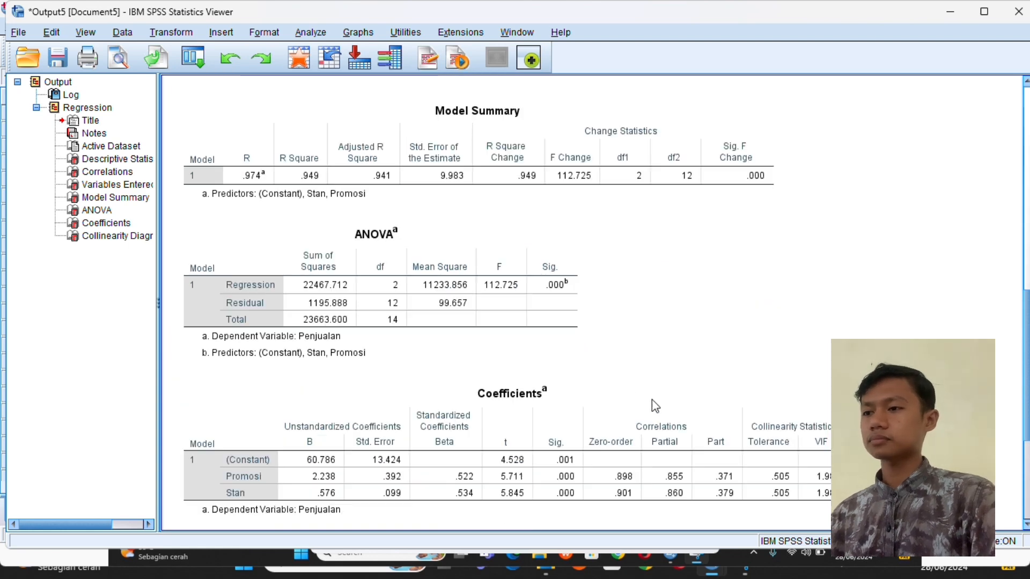
scroll(652, 401, "down", 3)
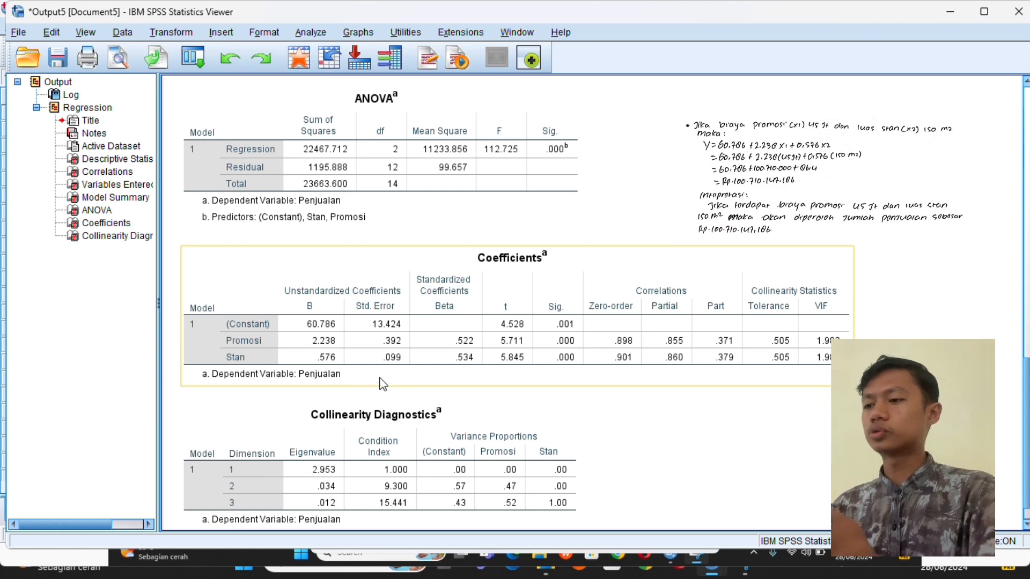
left_click(373, 408)
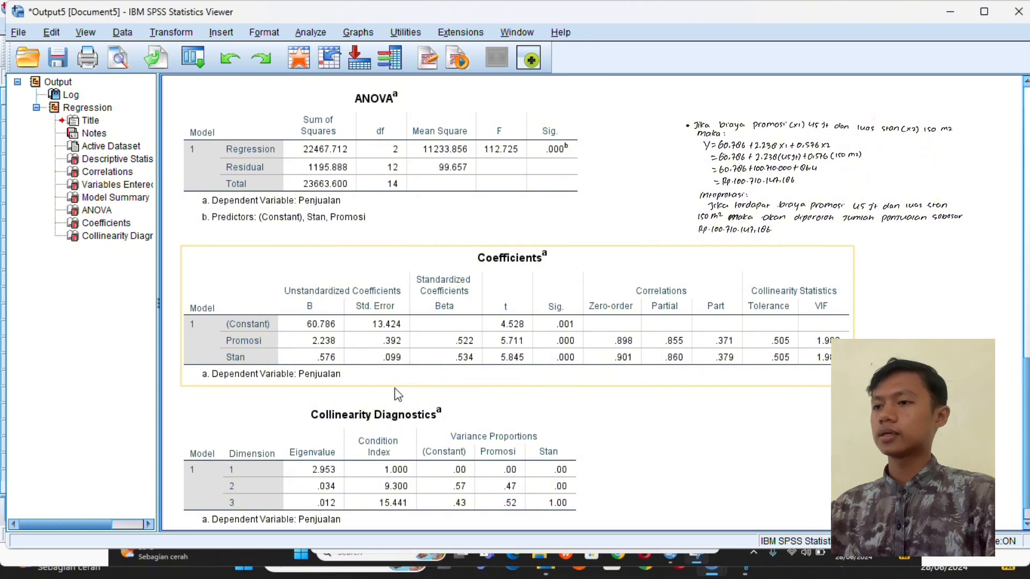
left_click(434, 431)
left_click(438, 384)
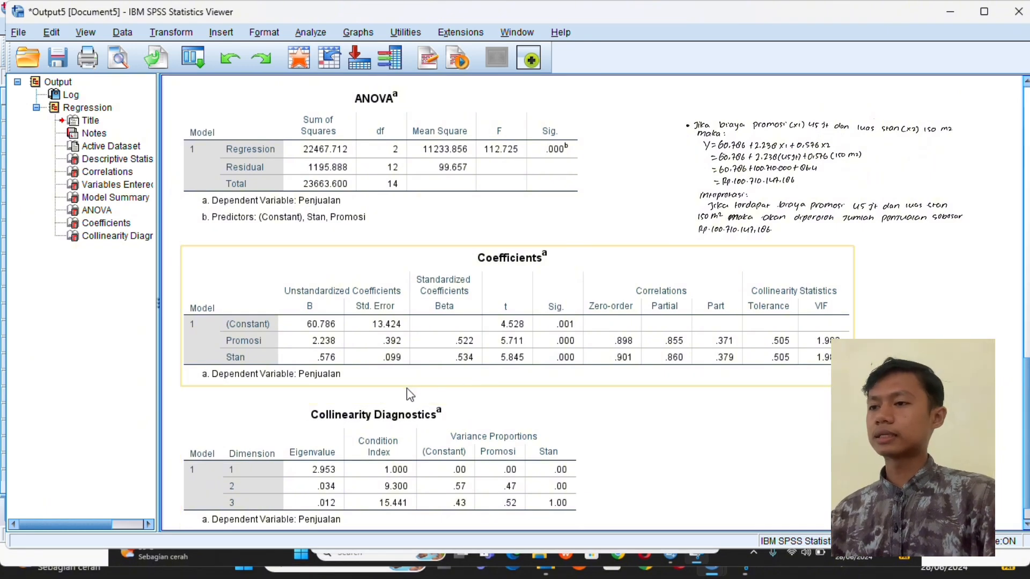